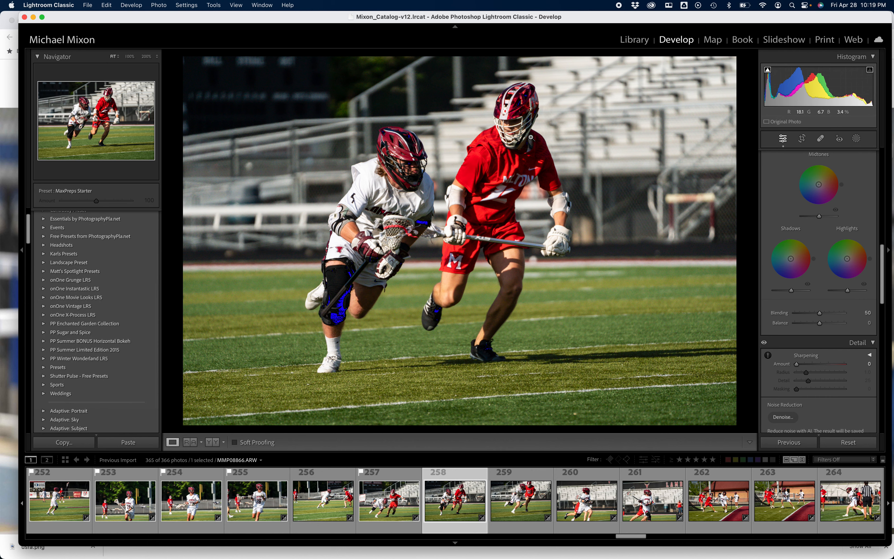
# Go to the previous photo, MMP08865.ARW, and examine the noise around the red player's helmet at 200%
pyautogui.click(533, 119)
pyautogui.click(532, 118)
pyautogui.press('Left')
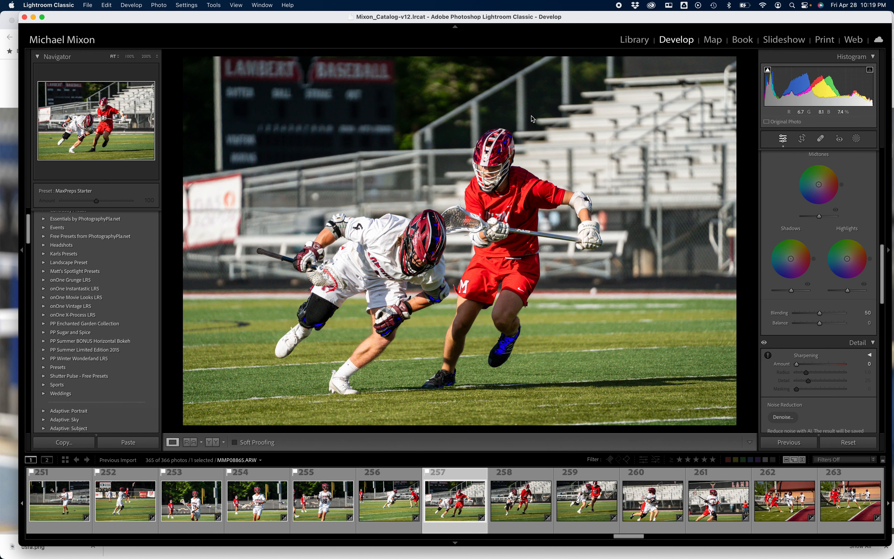
pyautogui.click(505, 140)
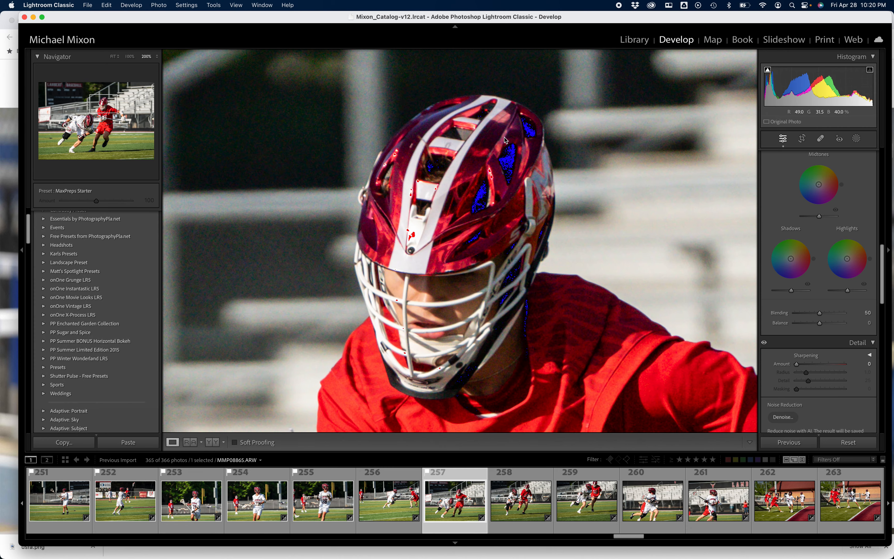
pyautogui.click(492, 151)
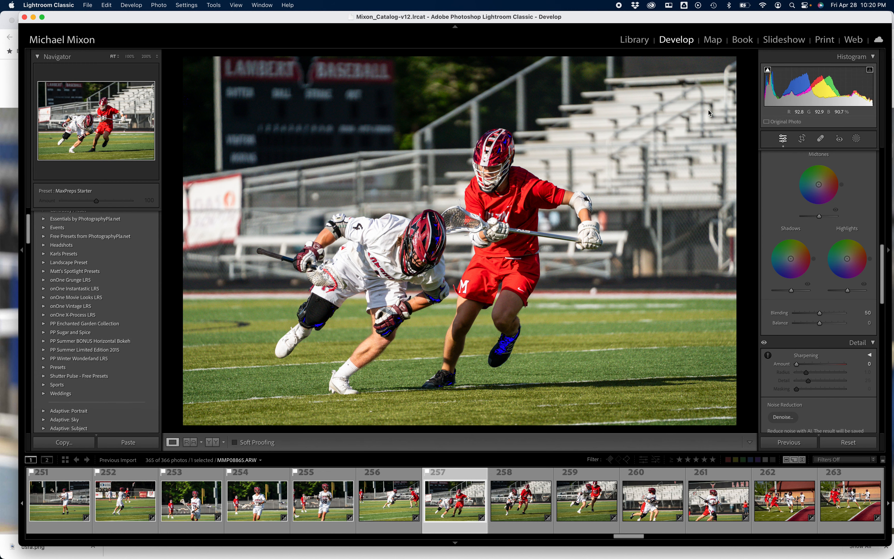
pyautogui.click(512, 140)
pyautogui.click(446, 180)
pyautogui.click(495, 155)
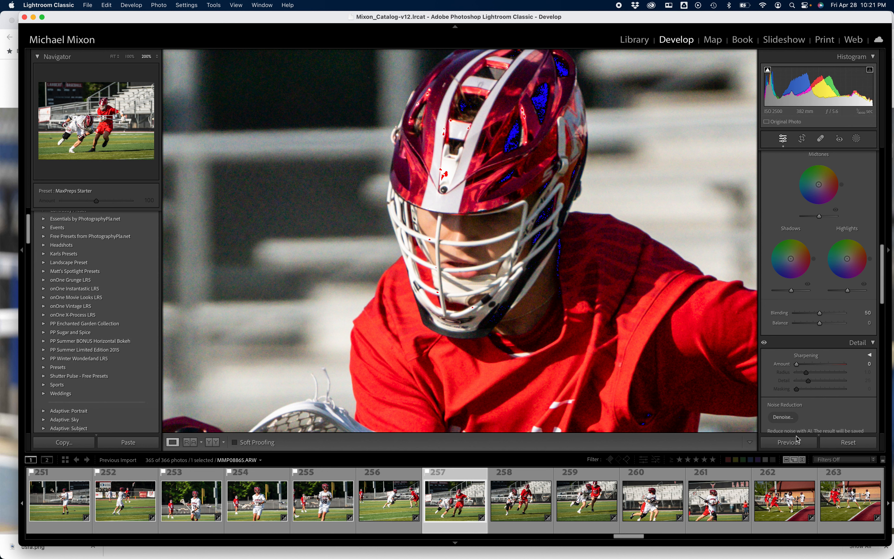
# Review the photo's tone, tone curve and detail settings, and collapse the Color Grading section
pyautogui.scroll(-5, 786, 333)
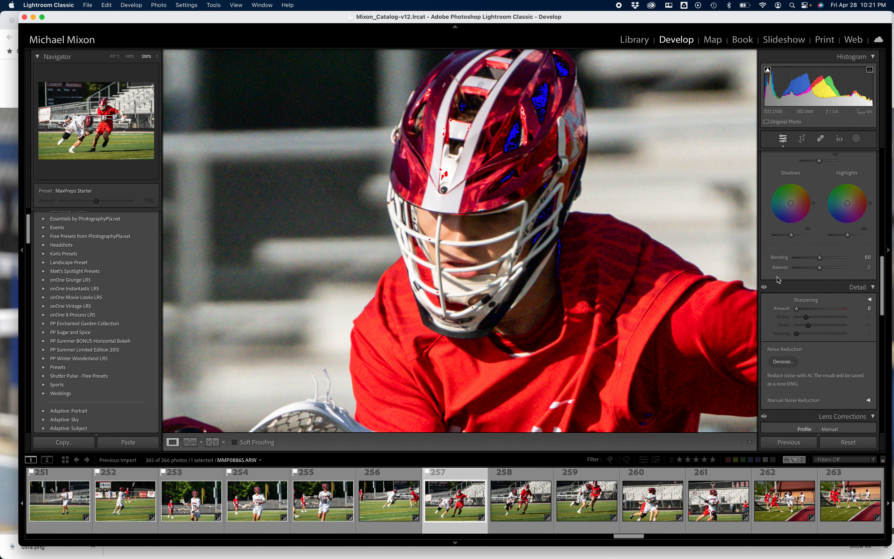
pyautogui.scroll(-2, 779, 280)
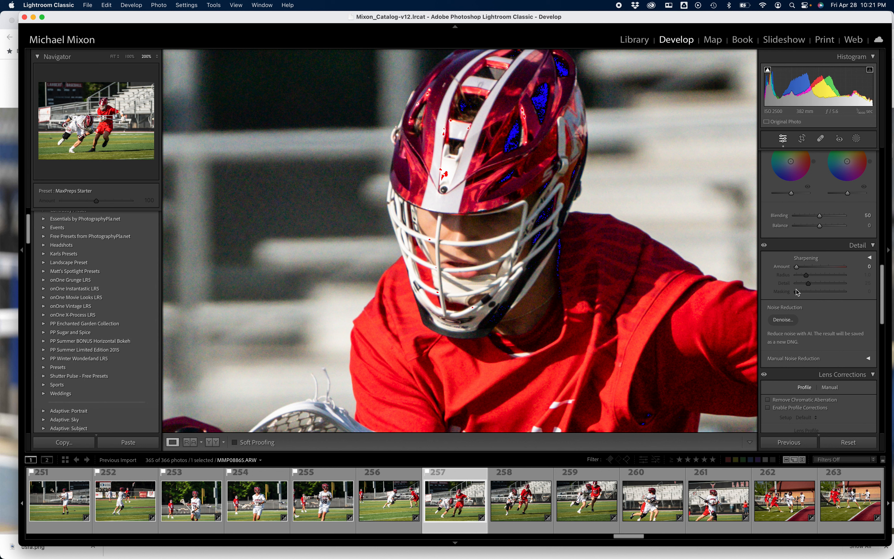
pyautogui.scroll(10, 794, 279)
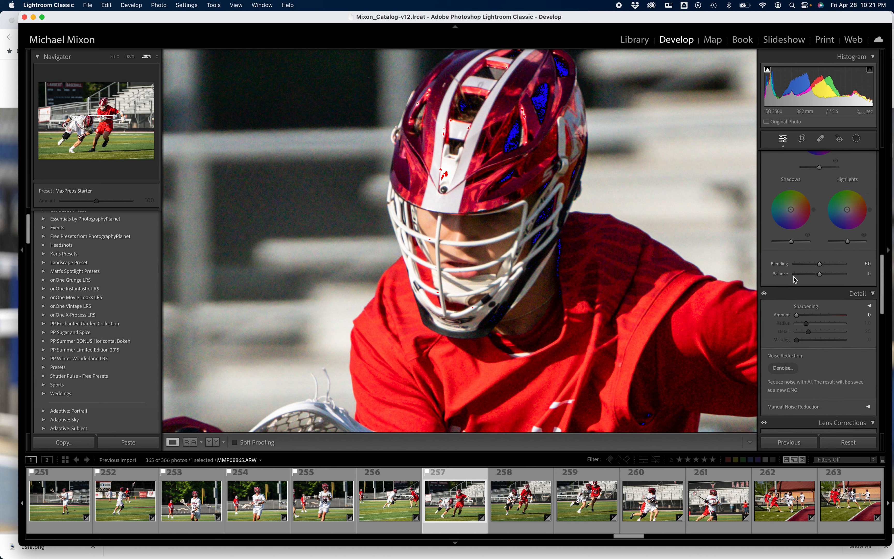
pyautogui.scroll(10, 794, 279)
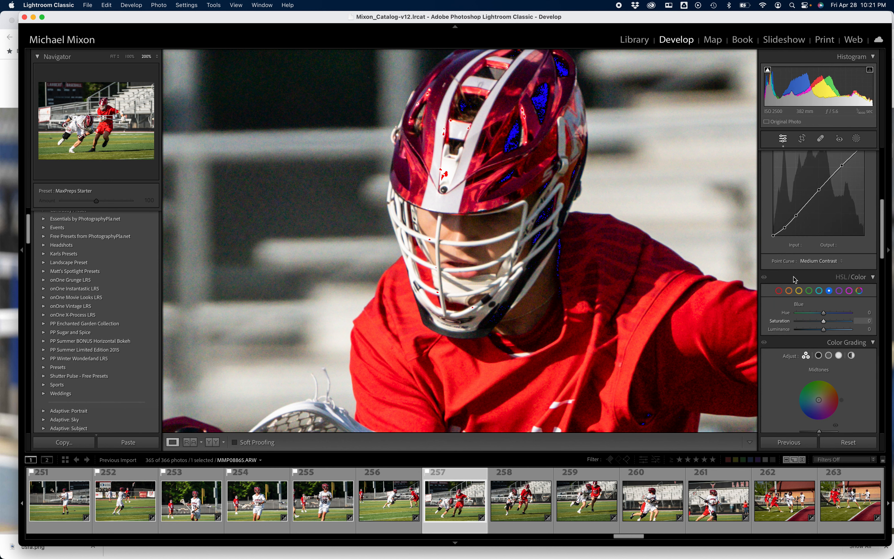
pyautogui.scroll(8, 793, 276)
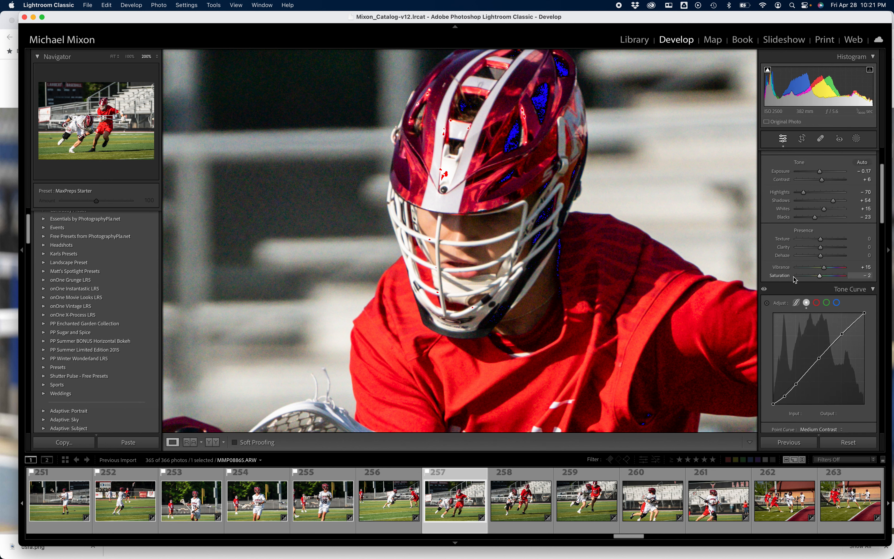
pyautogui.scroll(-8, 795, 280)
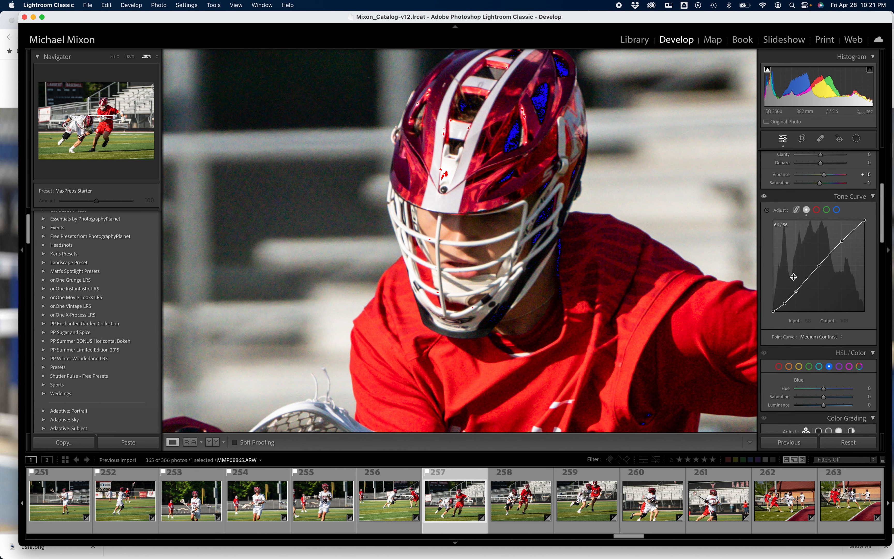
pyautogui.scroll(-2, 794, 279)
pyautogui.click(794, 279)
pyautogui.scroll(-4, 794, 280)
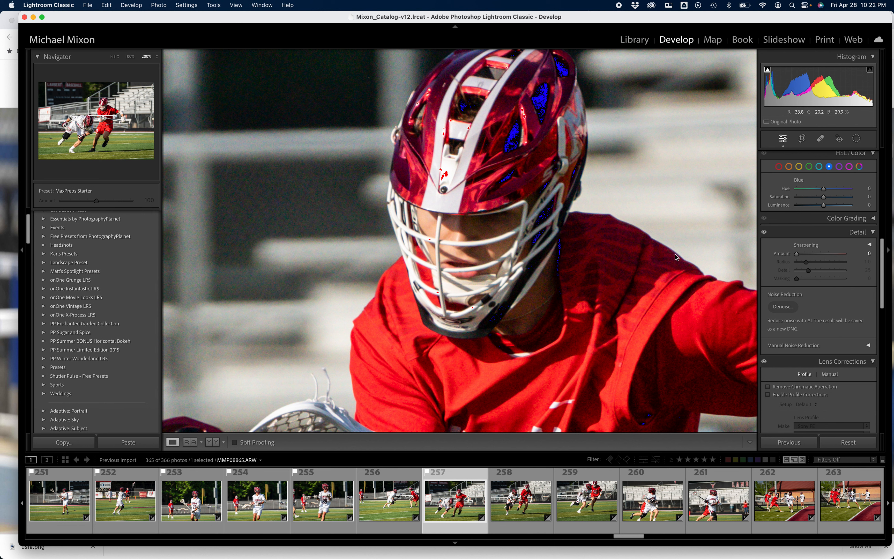
# Open the AI Denoise preview for the photo, test low and high amounts, and return the amount to 50
pyautogui.click(781, 310)
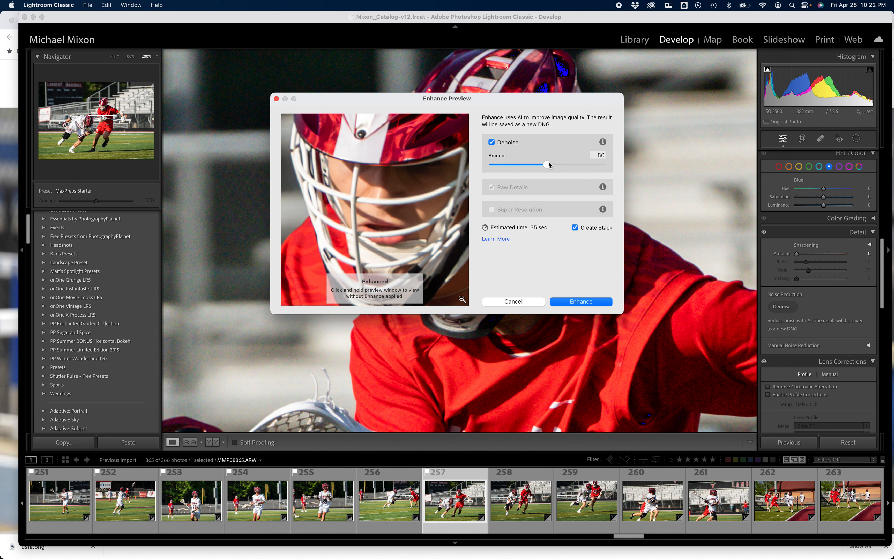
pyautogui.moveTo(548, 161); pyautogui.dragTo(516, 167)
pyautogui.click(514, 166)
pyautogui.moveTo(514, 166); pyautogui.dragTo(609, 196)
pyautogui.moveTo(603, 164); pyautogui.dragTo(550, 164)
# Compare the player's face and helmet with and without Enhance in the Denoise preview
pyautogui.moveTo(387, 224); pyautogui.dragTo(354, 265)
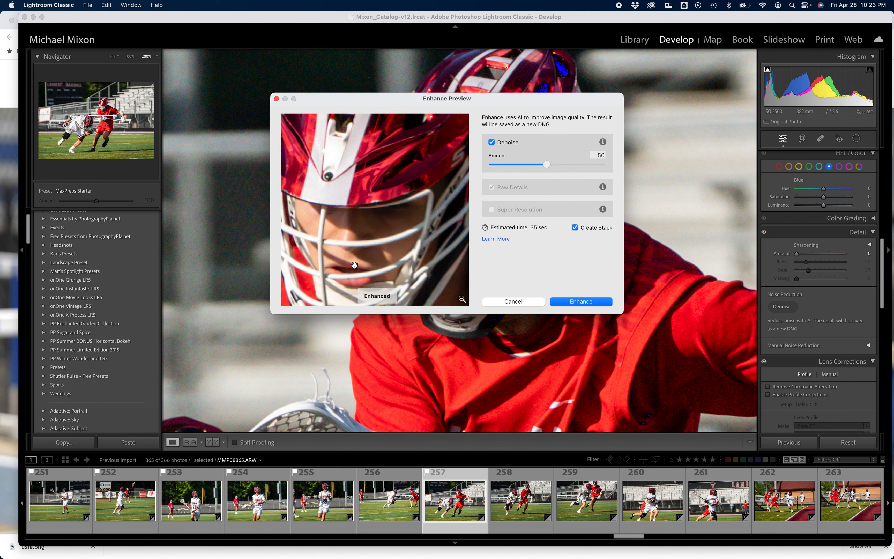
pyautogui.moveTo(384, 216)
pyautogui.mouseDown()
pyautogui.moveTo(401, 201)
pyautogui.moveTo(387, 214)
pyautogui.mouseUp()
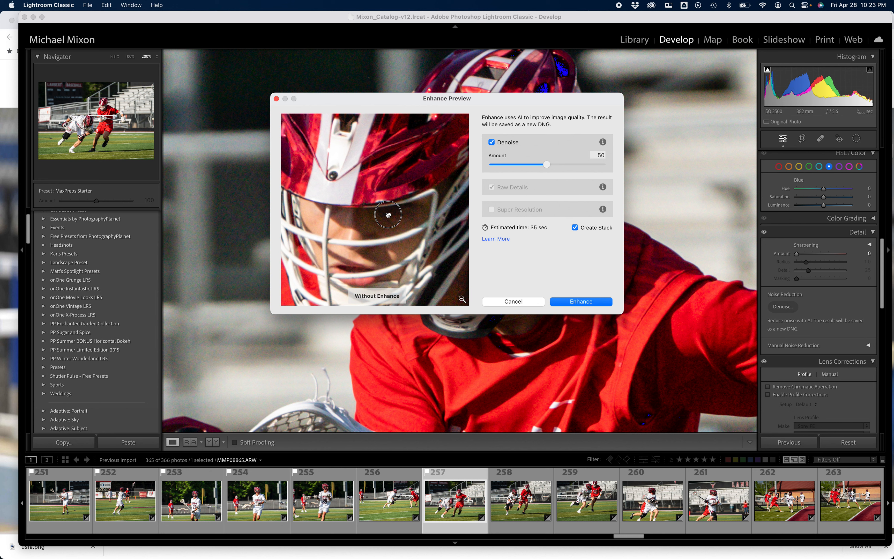
pyautogui.moveTo(388, 215); pyautogui.dragTo(388, 215)
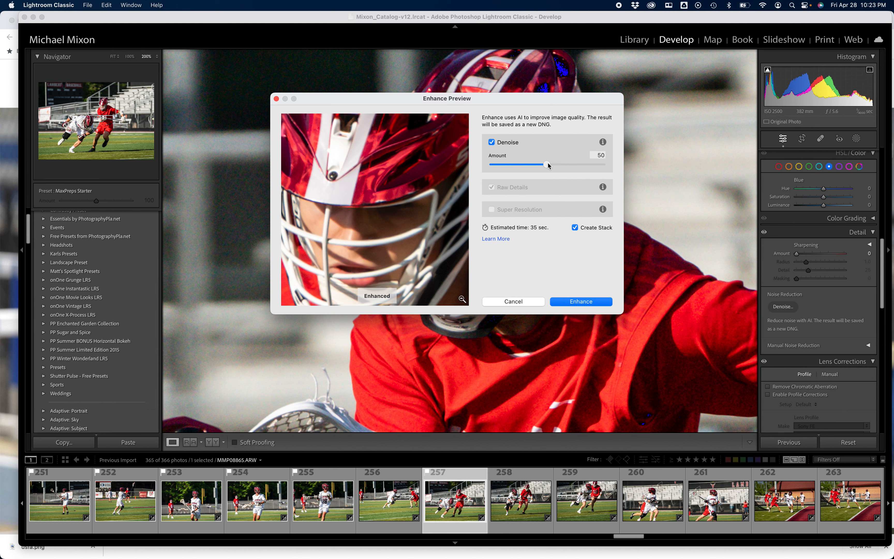
# Try a Denoise amount of 25 and compare the face with the unenhanced preview
pyautogui.moveTo(549, 165); pyautogui.dragTo(521, 164)
pyautogui.click(374, 237)
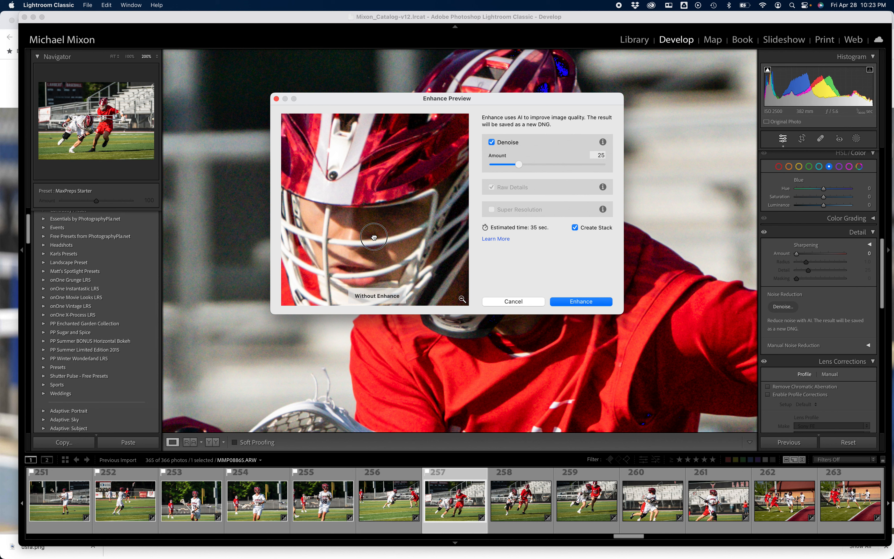
pyautogui.moveTo(374, 237); pyautogui.dragTo(374, 237)
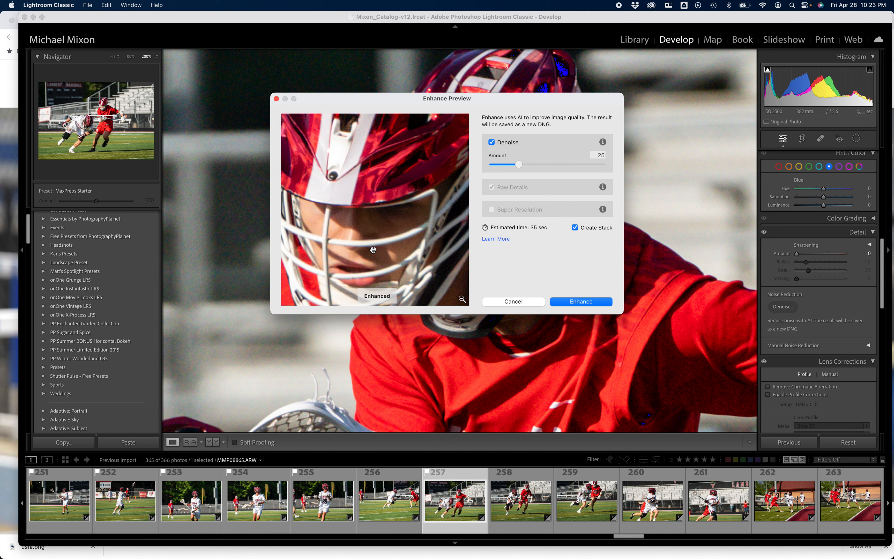
# Raise the Denoise amount slightly above 25, check the face in the preview, and run Enhance
pyautogui.click(519, 166)
pyautogui.moveTo(519, 166); pyautogui.dragTo(528, 171)
pyautogui.click(401, 238)
pyautogui.click(582, 302)
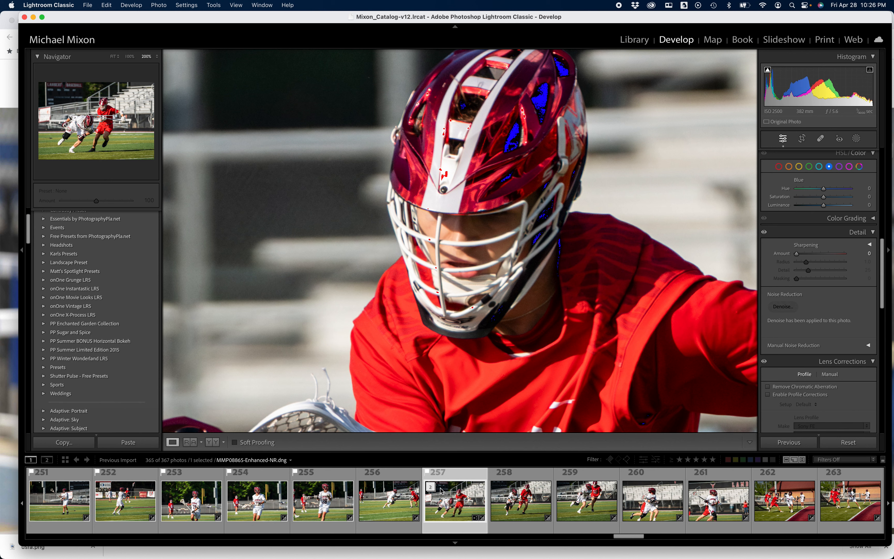
# Expand the photo's stack and compare MMP08865-Enhanced-NR.dng with the original MMP08865.ARW at the helmet
pyautogui.click(431, 486)
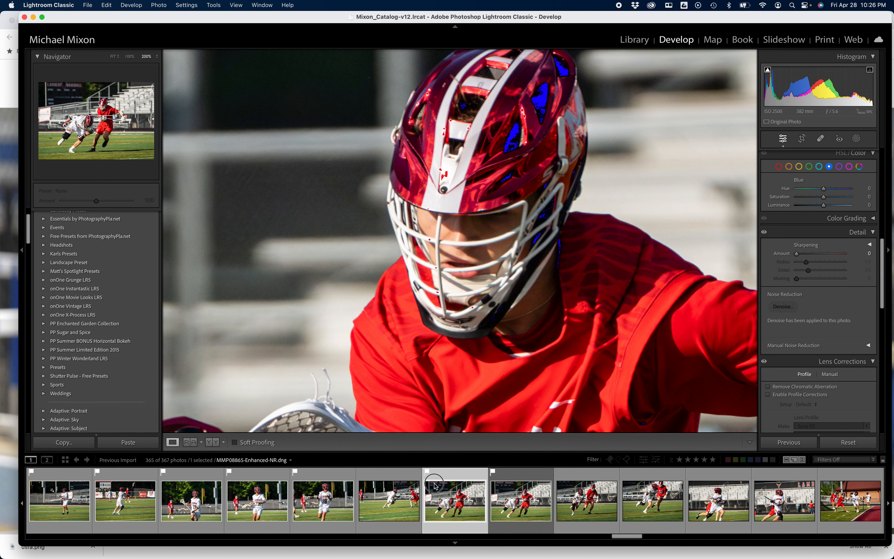
pyautogui.click(505, 502)
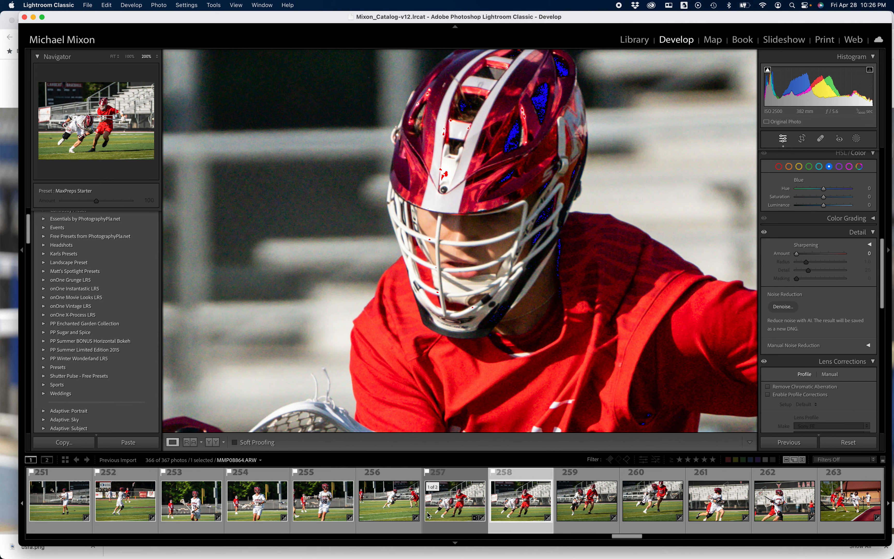
pyautogui.click(451, 498)
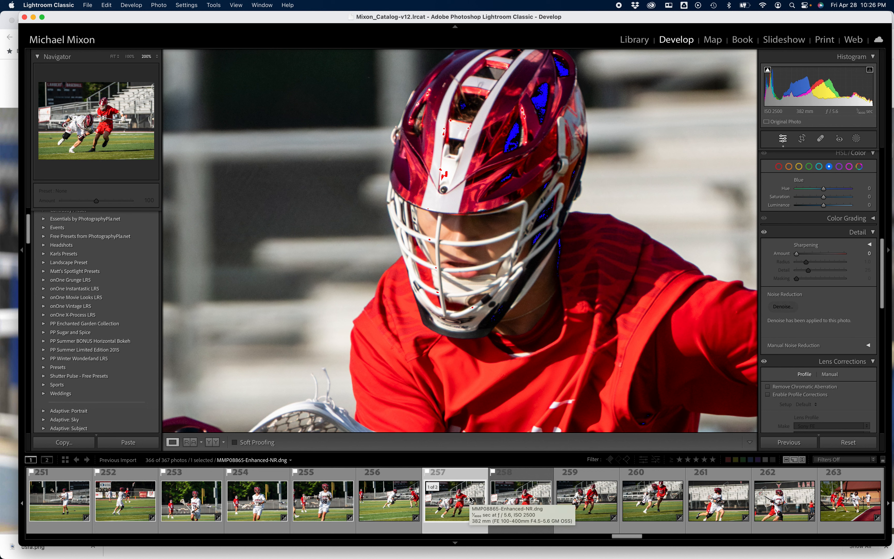
pyautogui.click(525, 515)
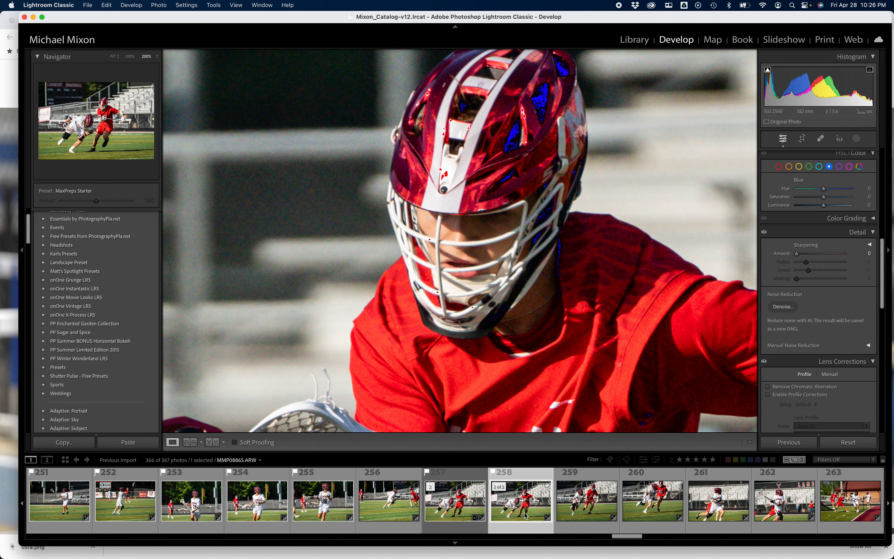
pyautogui.click(472, 509)
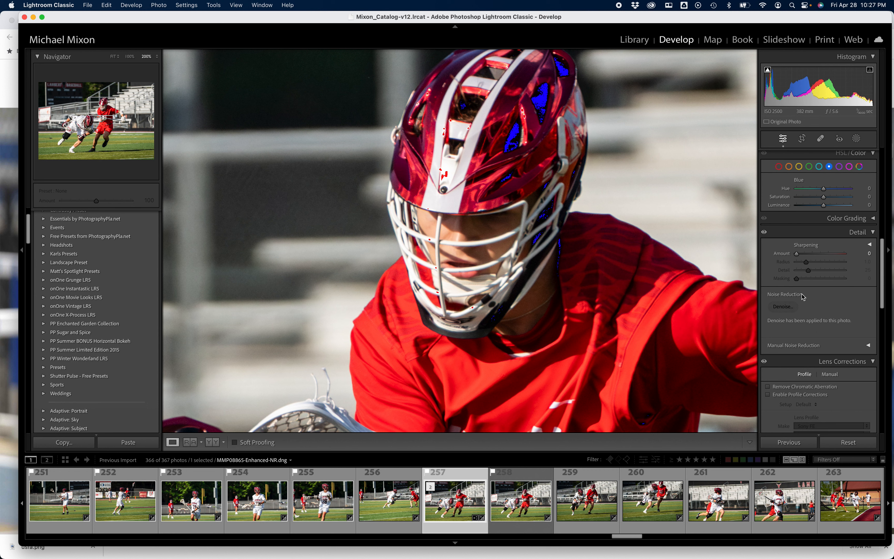
# Set the enhanced photo's sharpening amount to 1 and its masking to 86 while previewing the edge mask
pyautogui.press('alt')
pyautogui.moveTo(798, 278); pyautogui.dragTo(840, 275)
pyautogui.press('alt')
pyautogui.click(797, 255)
pyautogui.press('alt')
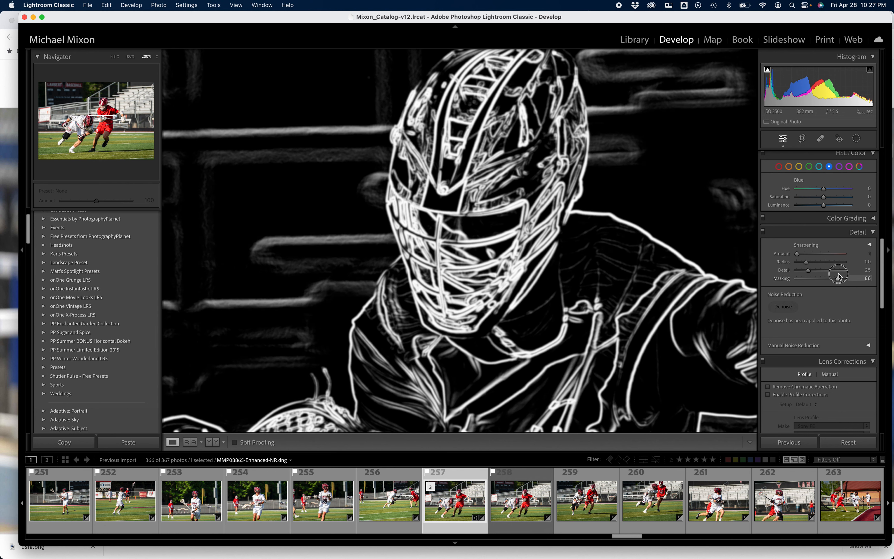
pyautogui.moveTo(839, 276); pyautogui.dragTo(839, 277)
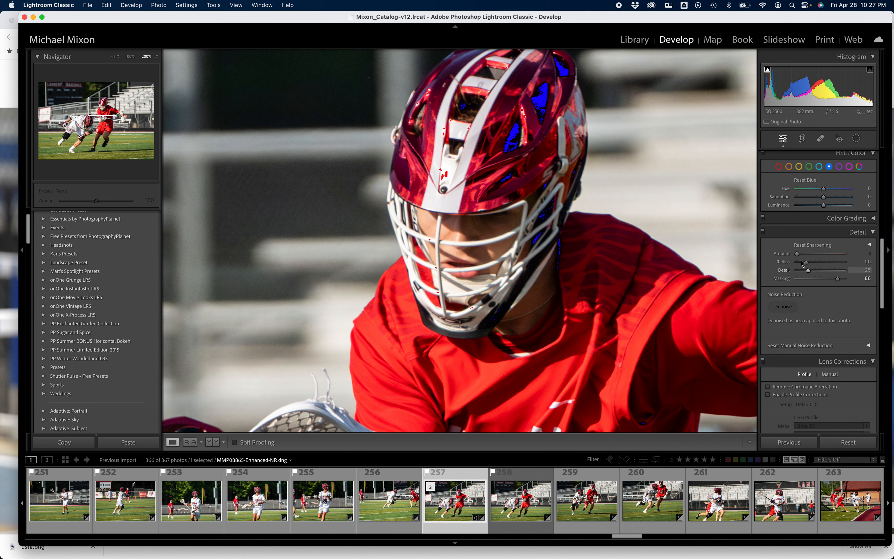
# Raise the sharpening amount to 28 and then 41, checking the player's face up close and the whole photo
pyautogui.moveTo(796, 253); pyautogui.dragTo(807, 256)
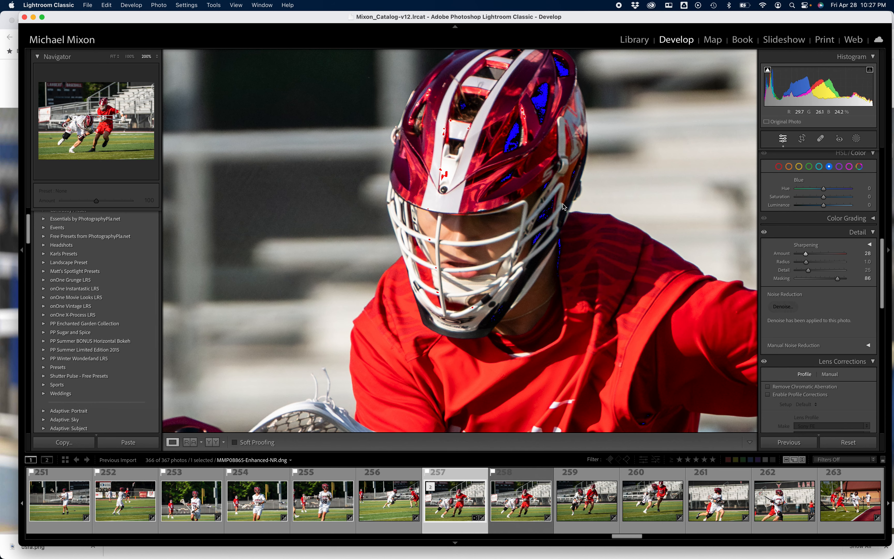
pyautogui.press('super+equal')
pyautogui.press('super+equal')
pyautogui.press('super+equal')
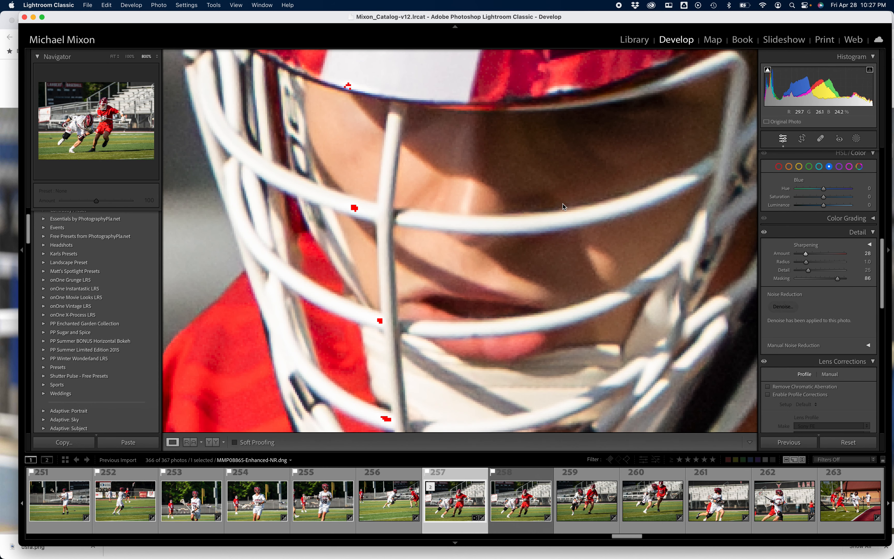
pyautogui.press('alt')
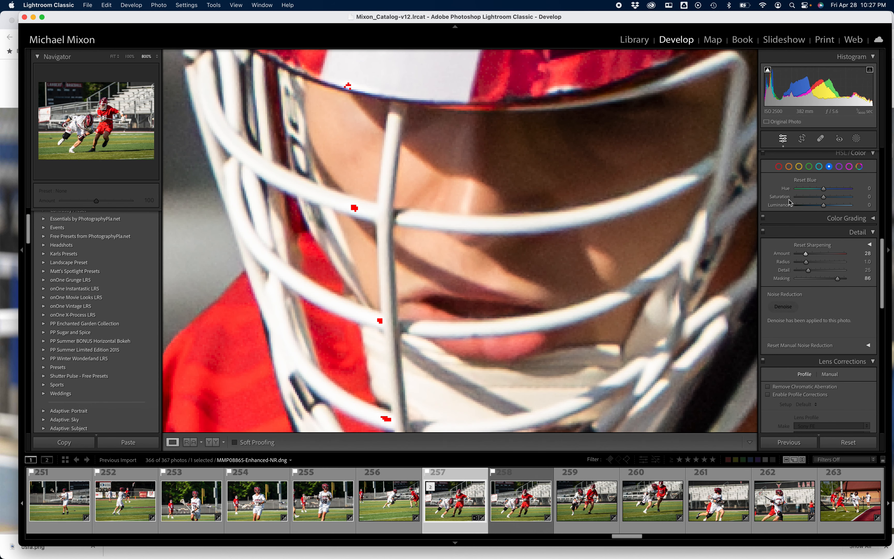
pyautogui.moveTo(804, 250)
pyautogui.mouseDown()
pyautogui.moveTo(826, 253)
pyautogui.moveTo(808, 254)
pyautogui.mouseUp()
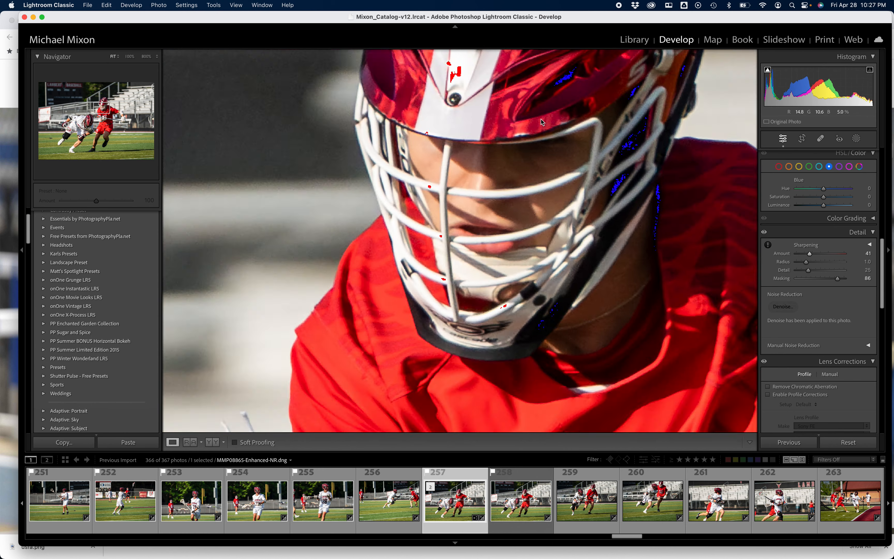
pyautogui.click(541, 121)
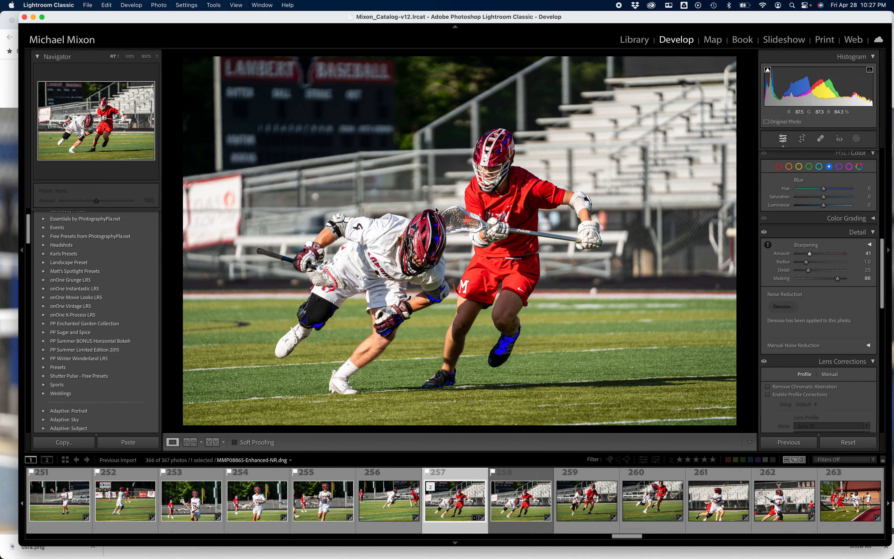
pyautogui.click(497, 166)
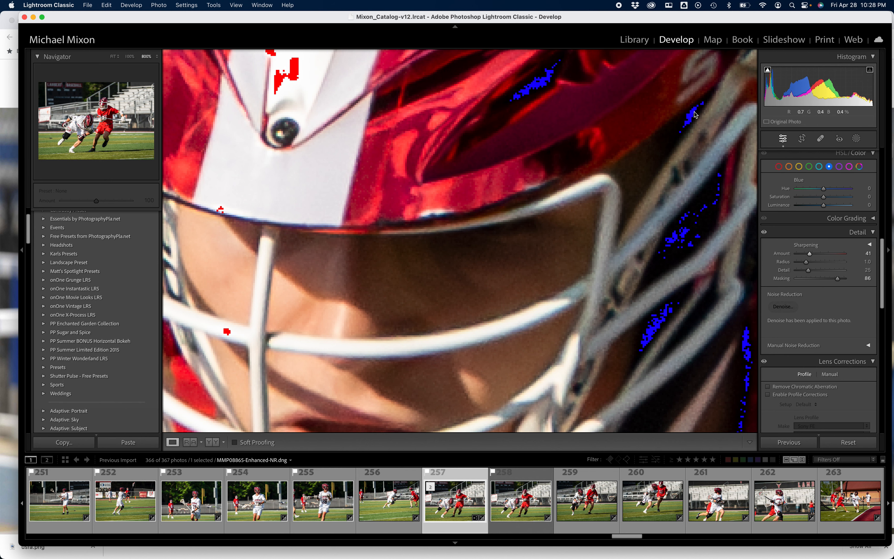
# Enable lens profile corrections and check the effect on the whole photo and on the helmet up close
pyautogui.click(779, 394)
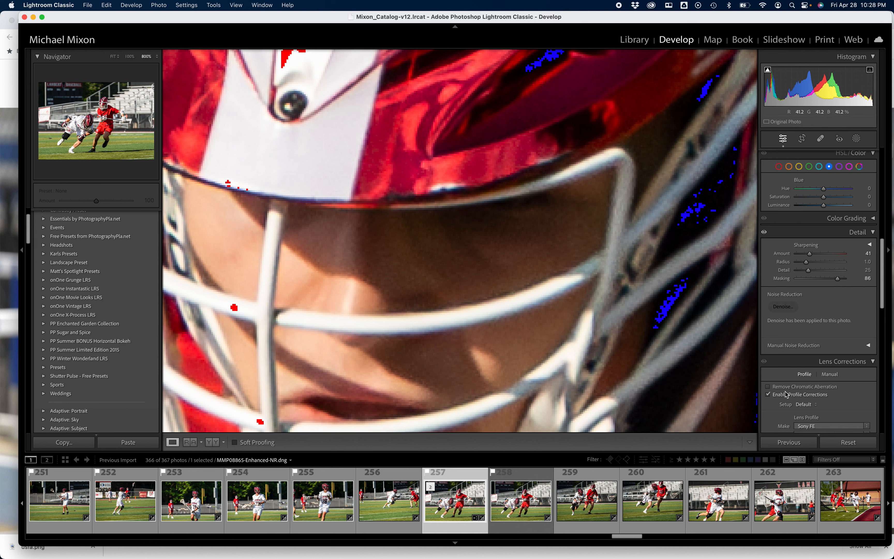
pyautogui.scroll(-3, 823, 347)
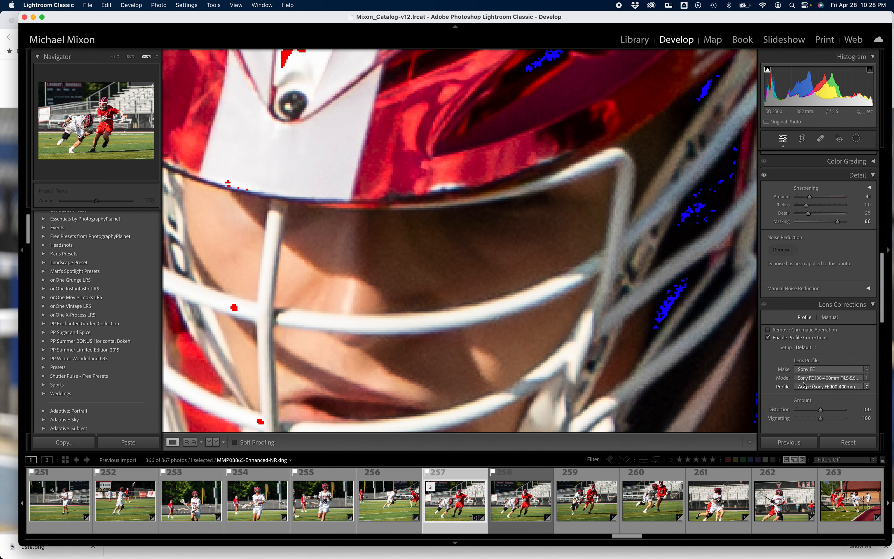
pyautogui.click(386, 242)
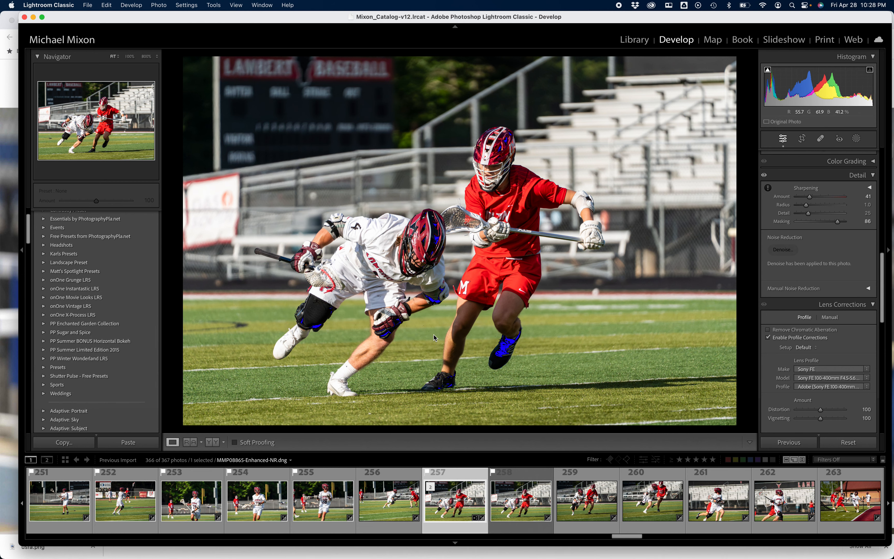
pyautogui.click(497, 158)
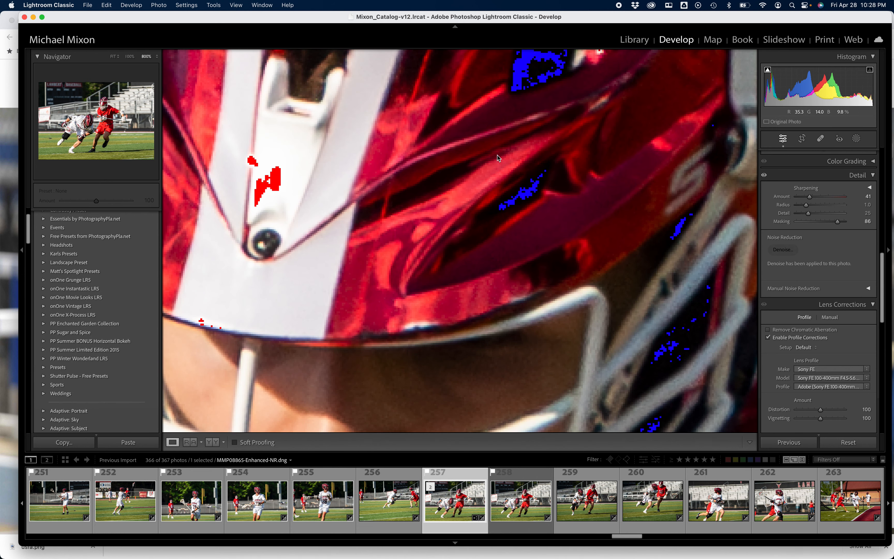
# Crop the enhanced photo at the 2.216 x 3 aspect ratio, tightening the frame around the two players
pyautogui.click(431, 216)
pyautogui.click(406, 256)
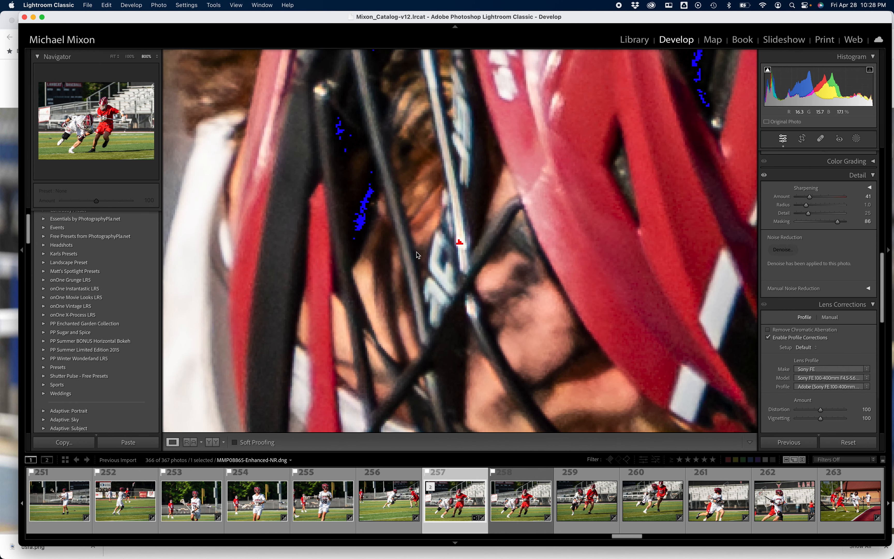
pyautogui.moveTo(453, 261); pyautogui.dragTo(367, 103)
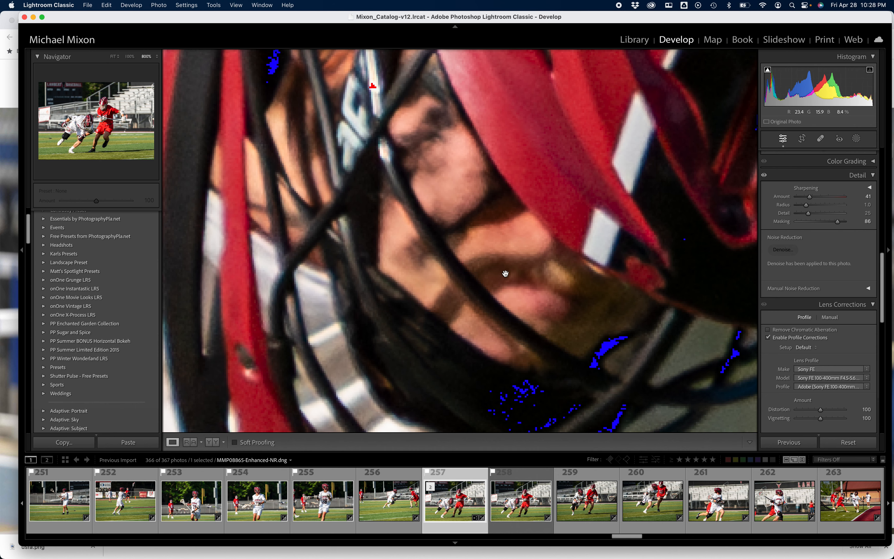
pyautogui.click(498, 246)
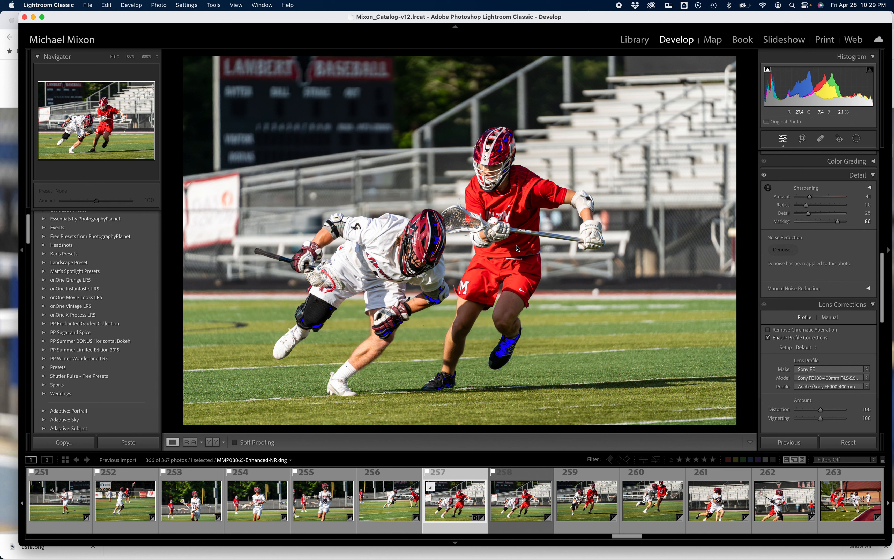
pyautogui.click(803, 141)
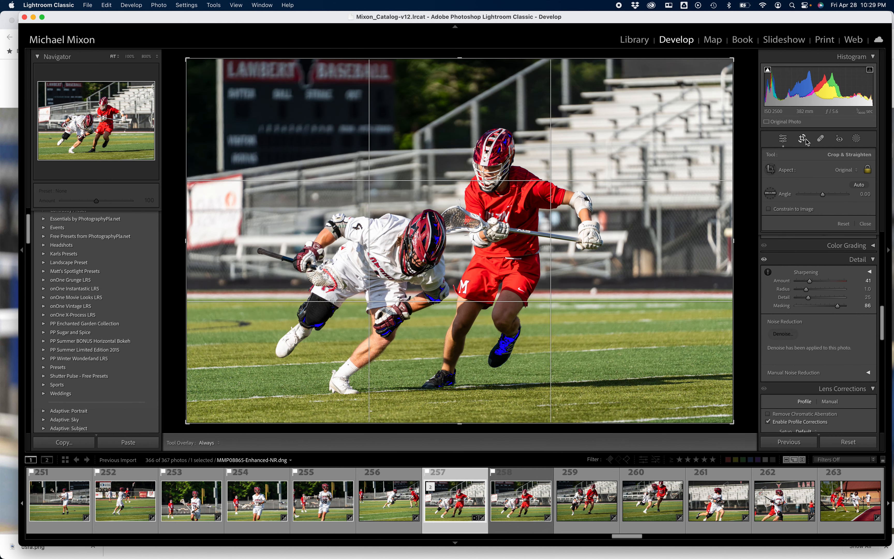
pyautogui.click(846, 170)
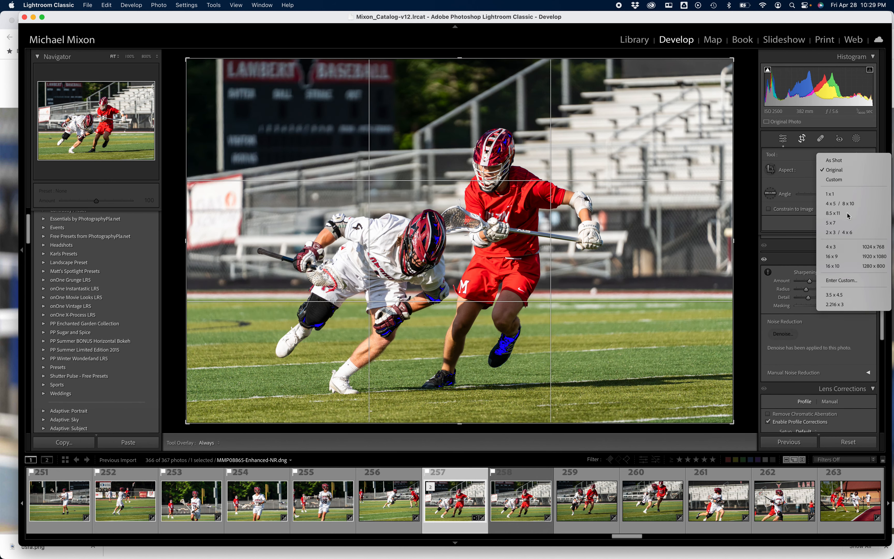
pyautogui.click(849, 305)
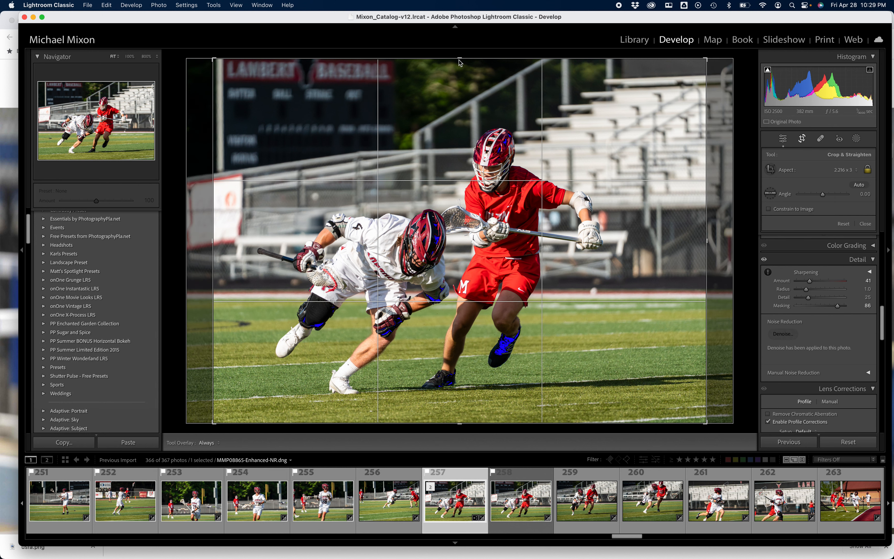
pyautogui.moveTo(459, 63); pyautogui.dragTo(462, 87)
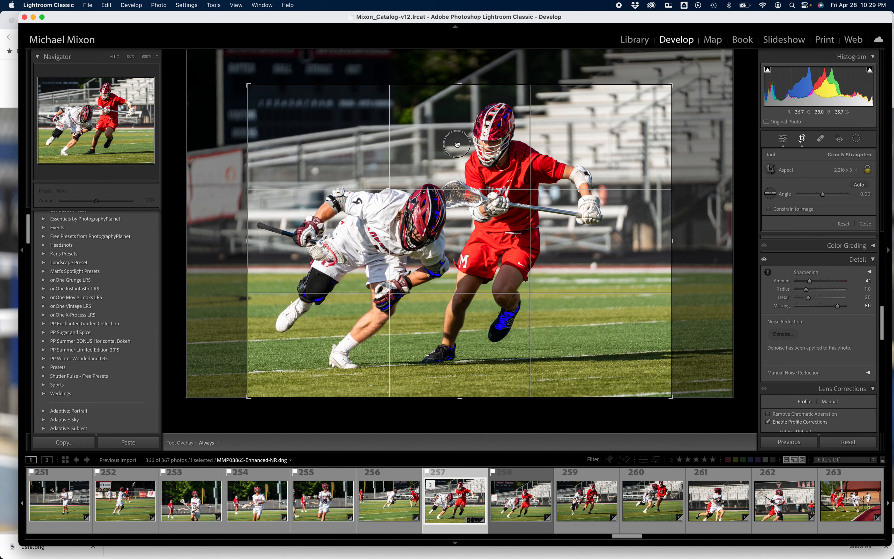
pyautogui.moveTo(457, 145); pyautogui.dragTo(472, 163)
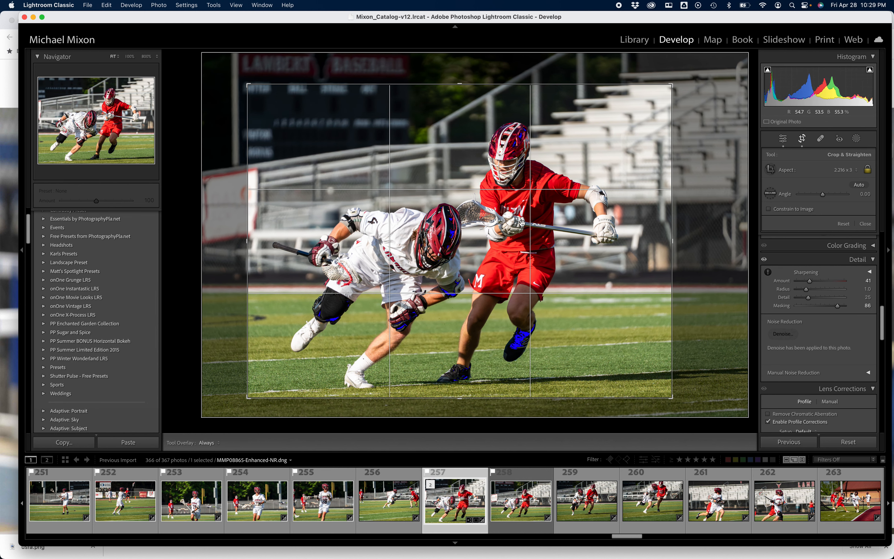
pyautogui.press('Return')
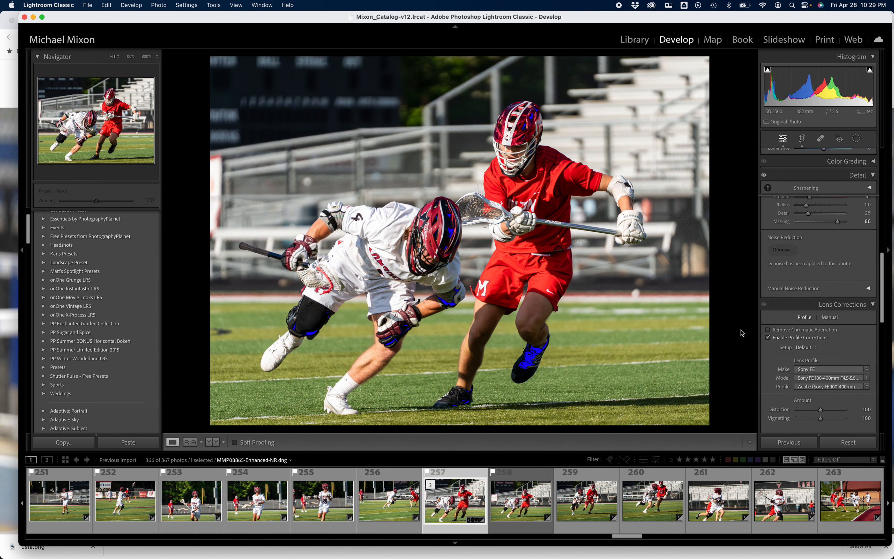
# Export the enhanced photo to the hard drive, placing it in a subfolder named denoise_test
pyautogui.click(88, 5)
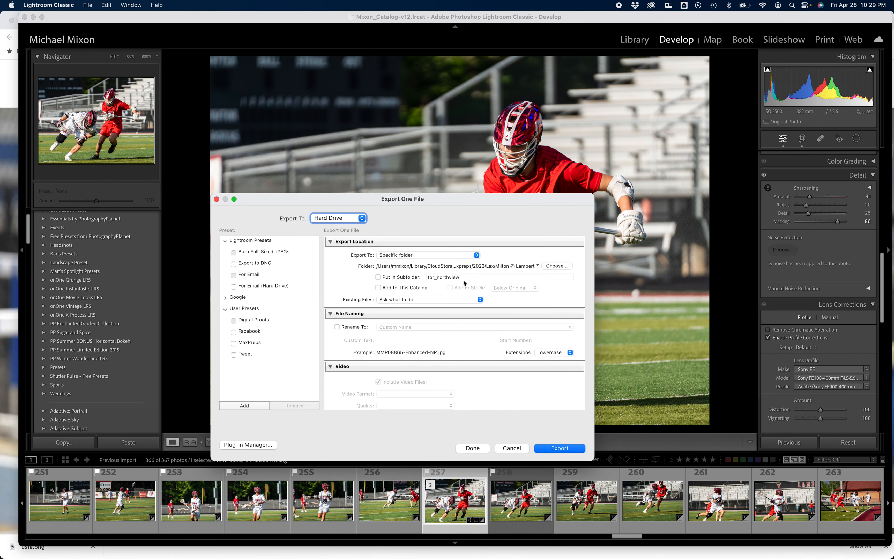
pyautogui.click(393, 277)
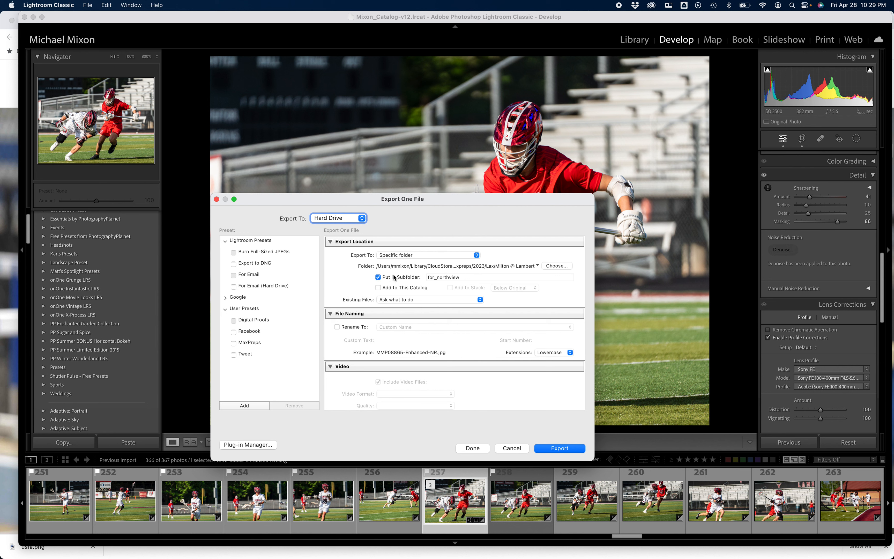
pyautogui.doubleClick(468, 278)
pyautogui.press('BackSpace')
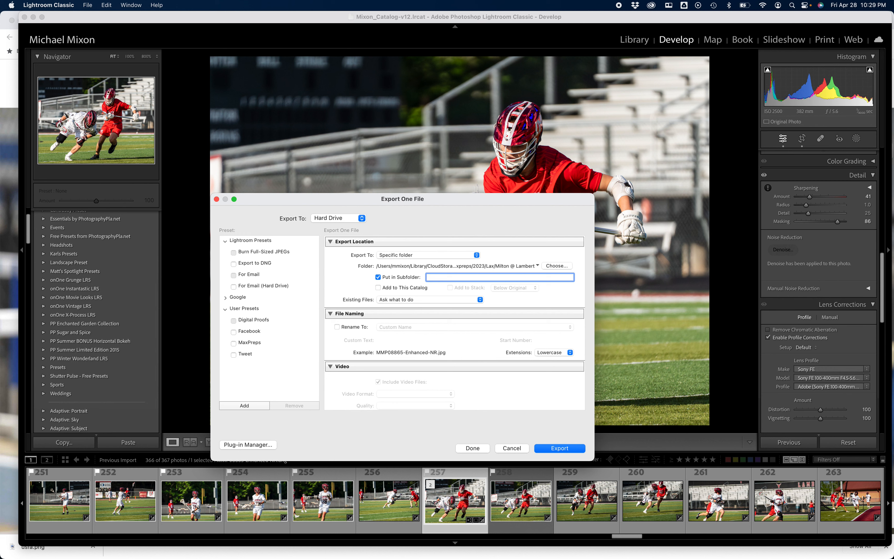
pyautogui.write('deoni')
pyautogui.press('BackSpace')
pyautogui.press('BackSpace')
pyautogui.write('noise_test')
pyautogui.click(560, 447)
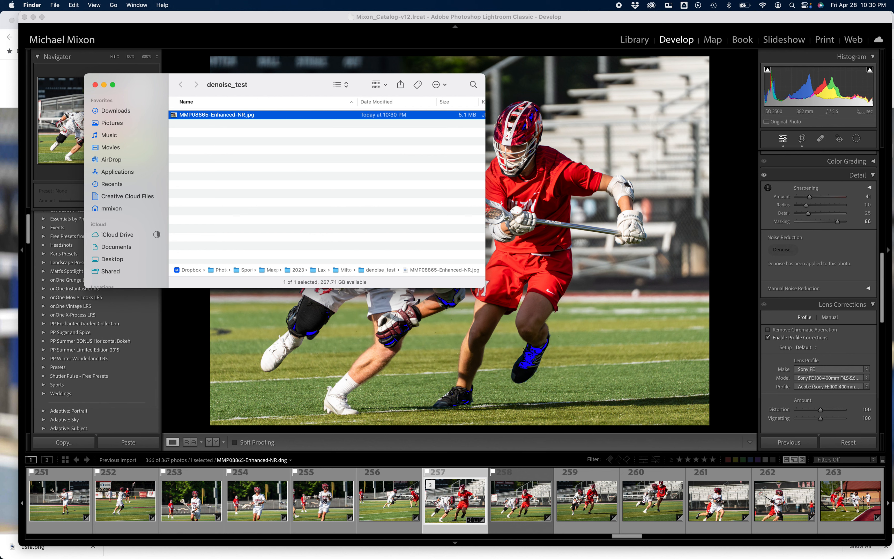
# Switch from Finder back to Lightroom Classic and open the original MMP08865.ARW, checking the red player's helmet up close
pyautogui.click(528, 510)
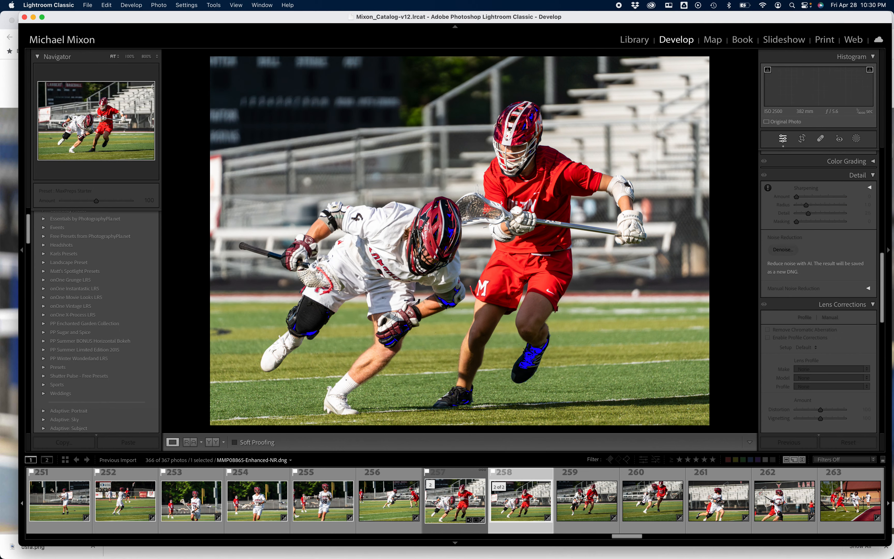
pyautogui.click(582, 501)
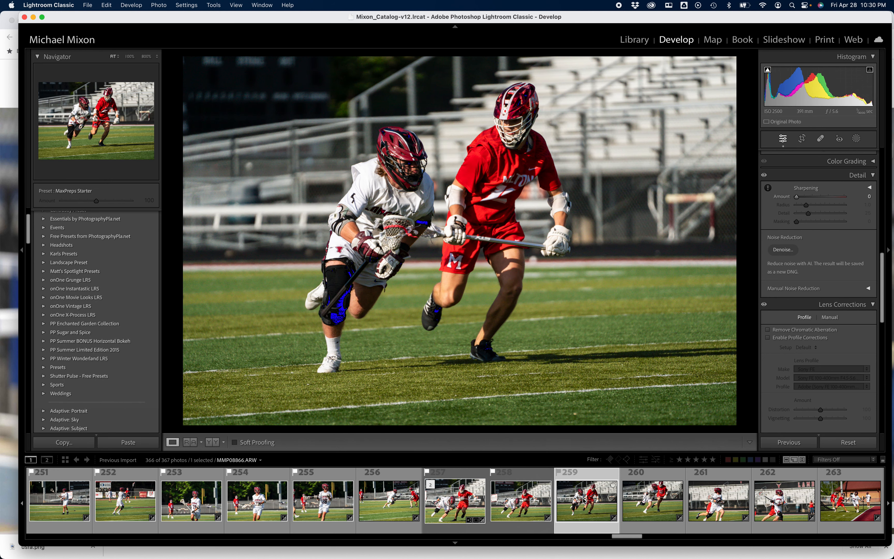
pyautogui.click(530, 499)
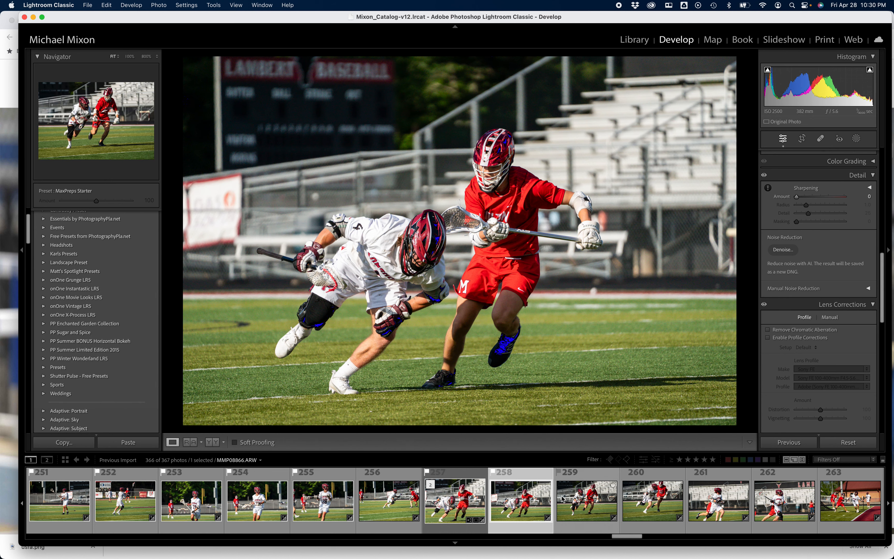
pyautogui.click(488, 147)
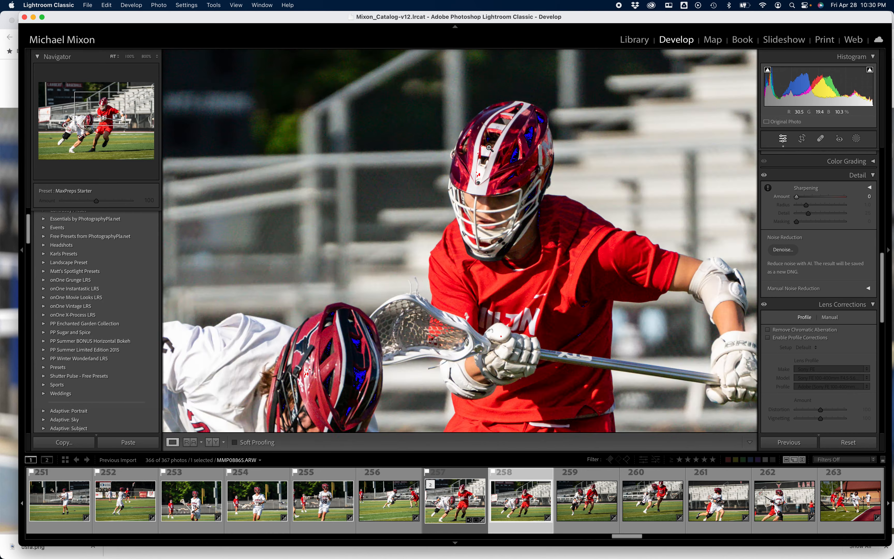
pyautogui.click(489, 148)
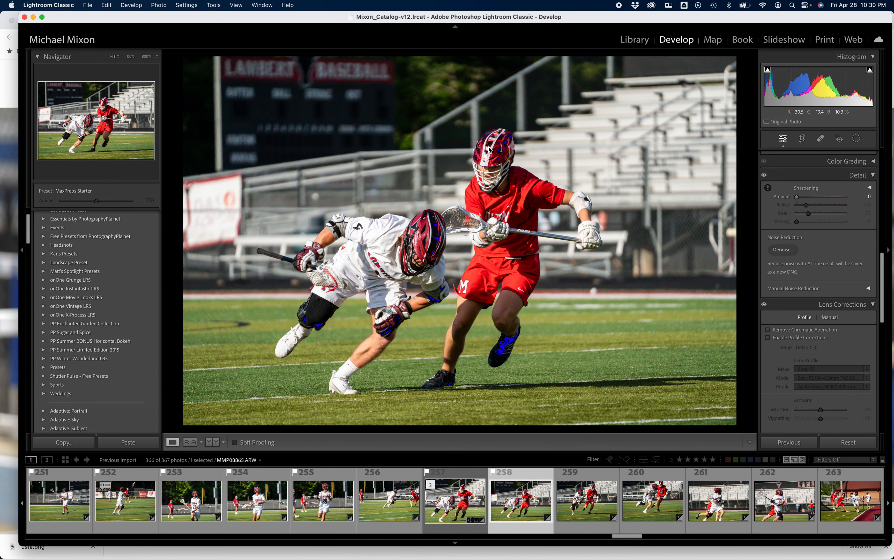
# Crop the original photo at the 2.216 x 3 aspect ratio, framing both players like the enhanced version
pyautogui.press('r')
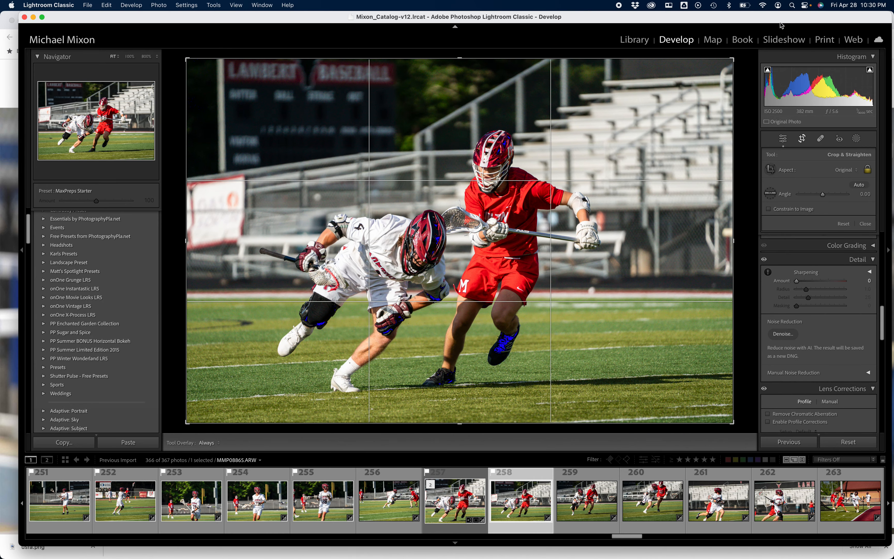
pyautogui.click(844, 171)
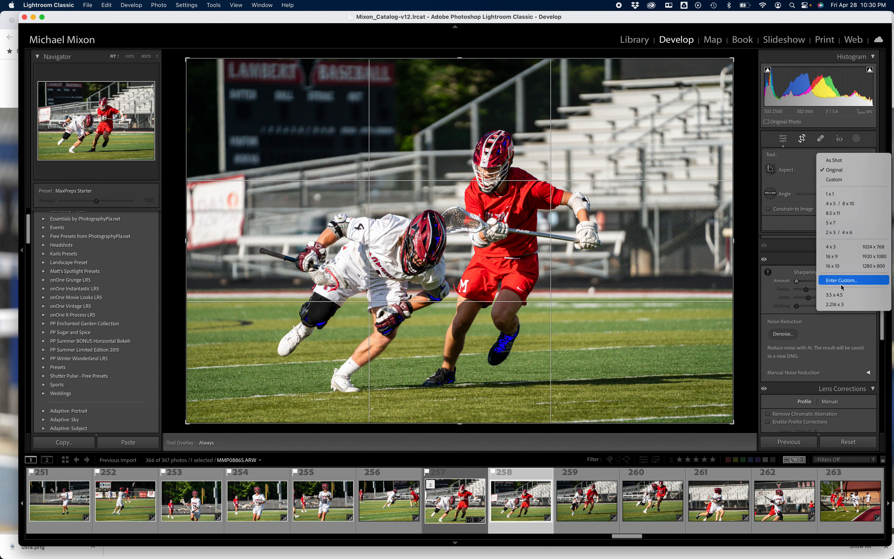
pyautogui.click(838, 305)
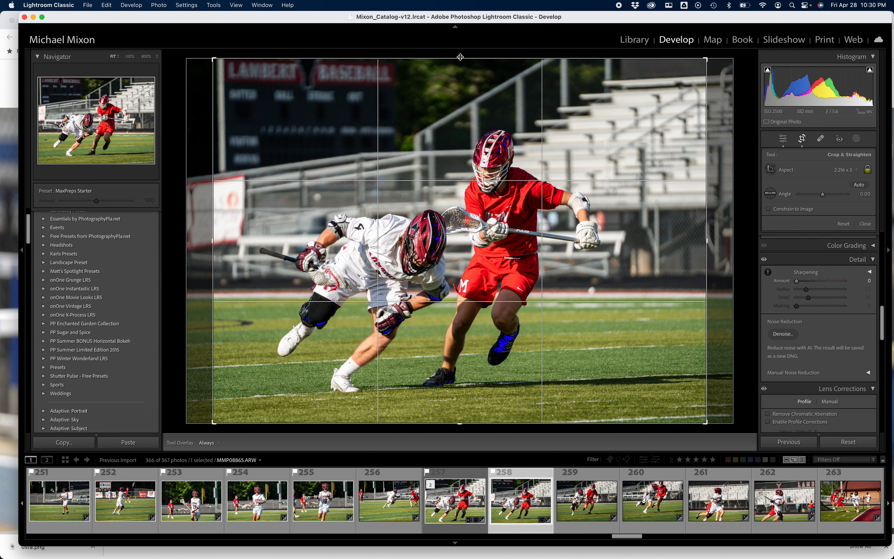
pyautogui.moveTo(460, 58); pyautogui.dragTo(463, 125)
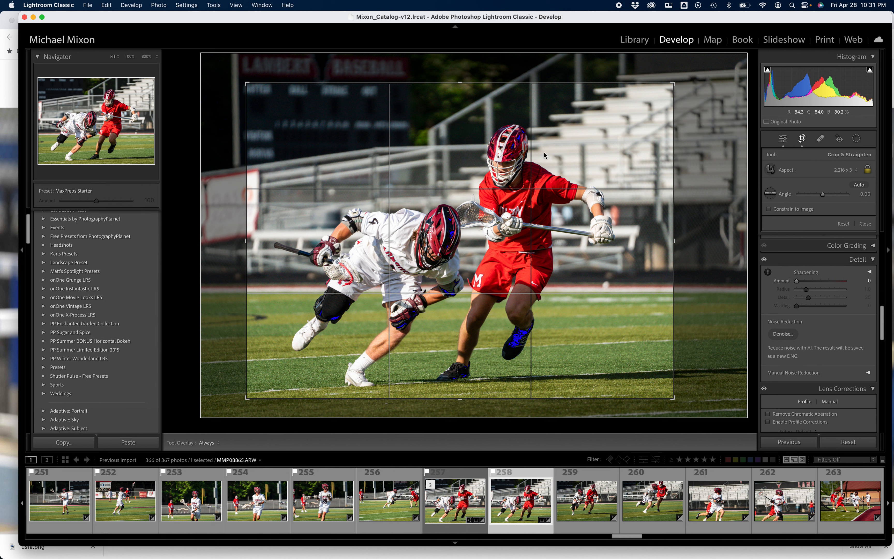
pyautogui.press('Return')
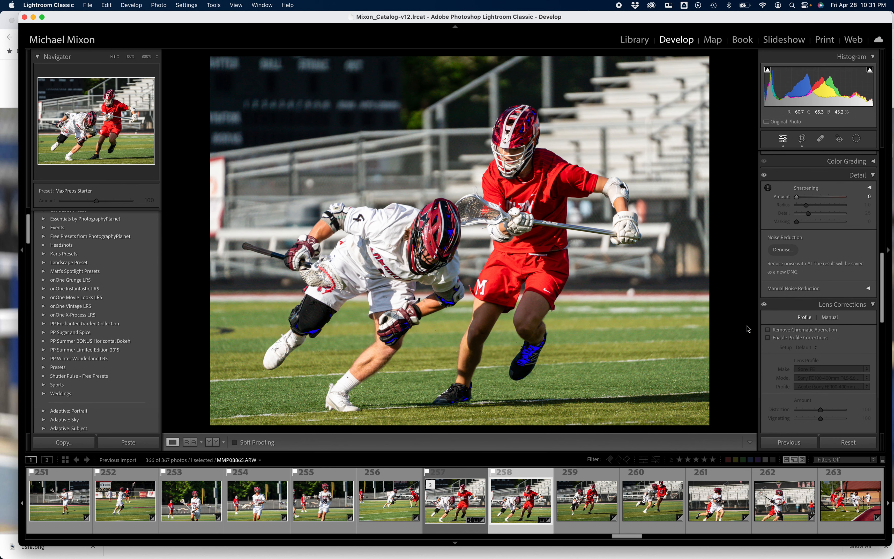
# Open a copy of the original with Lightroom adjustments in Topaz DeNoise AI
pyautogui.scroll(2, 811, 276)
pyautogui.scroll(1, 812, 276)
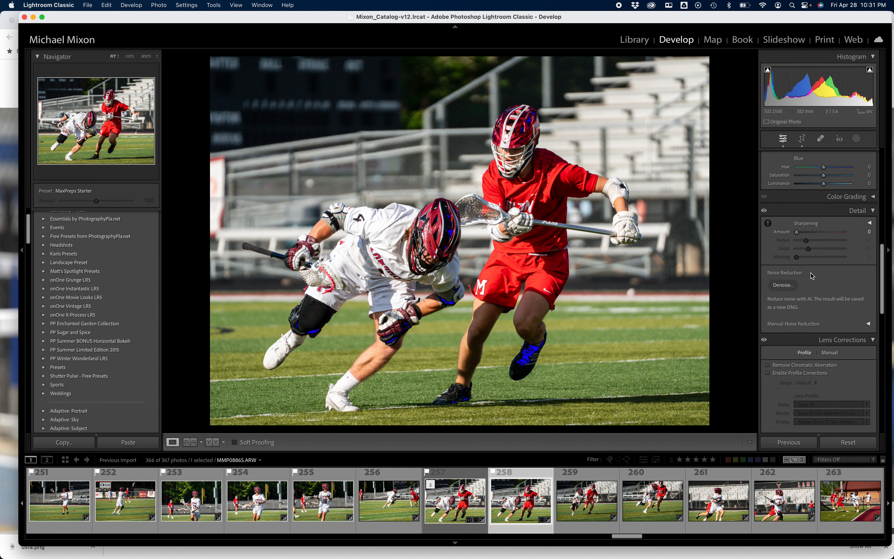
pyautogui.scroll(1, 812, 276)
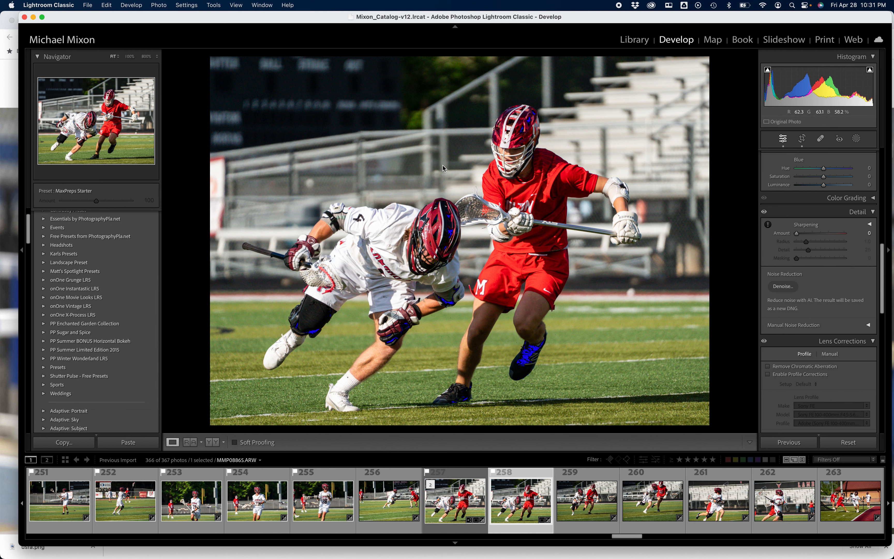
pyautogui.click(158, 5)
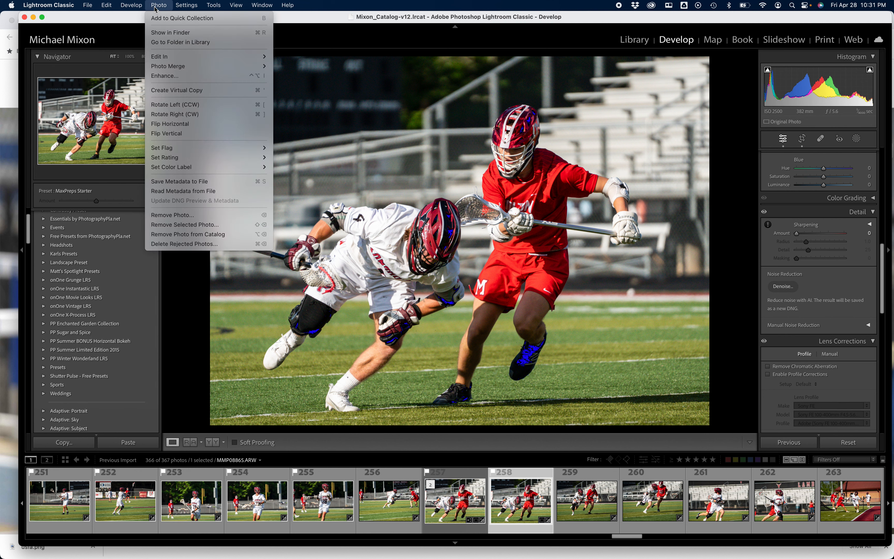
pyautogui.moveTo(172, 57)
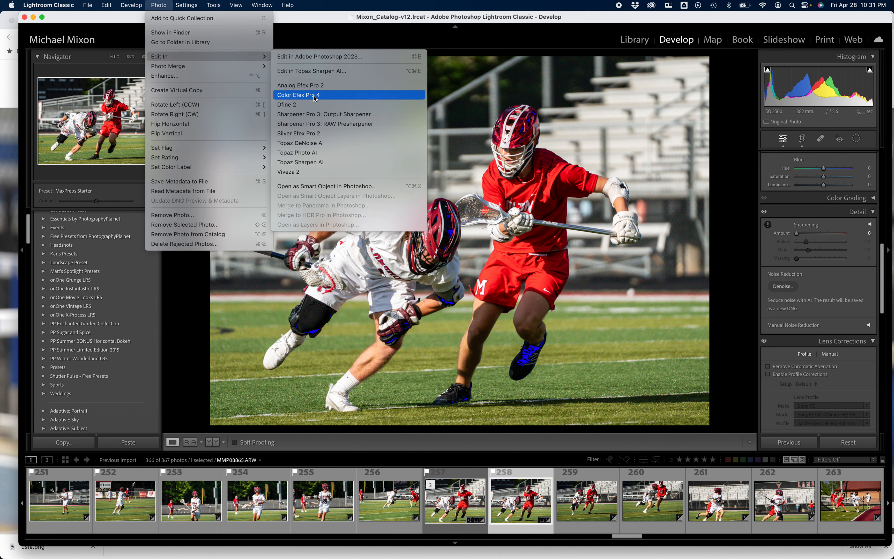
pyautogui.click(313, 145)
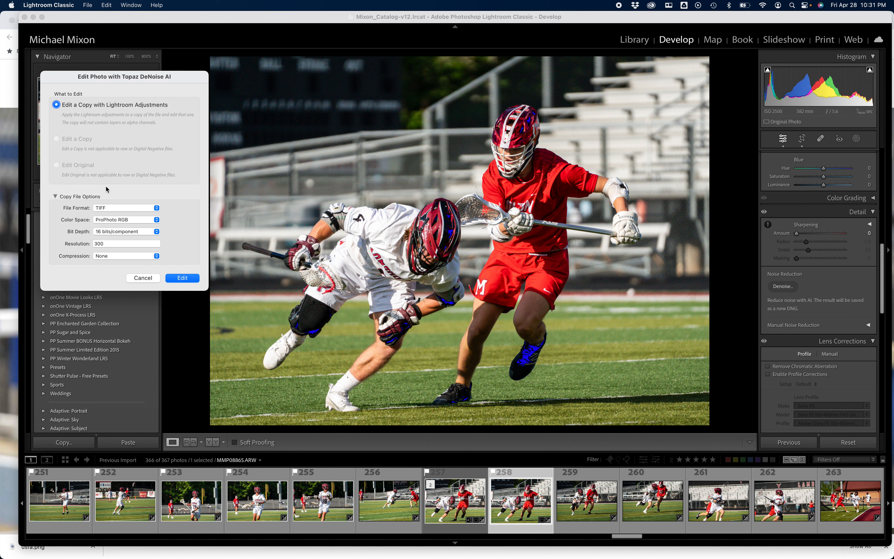
pyautogui.click(191, 278)
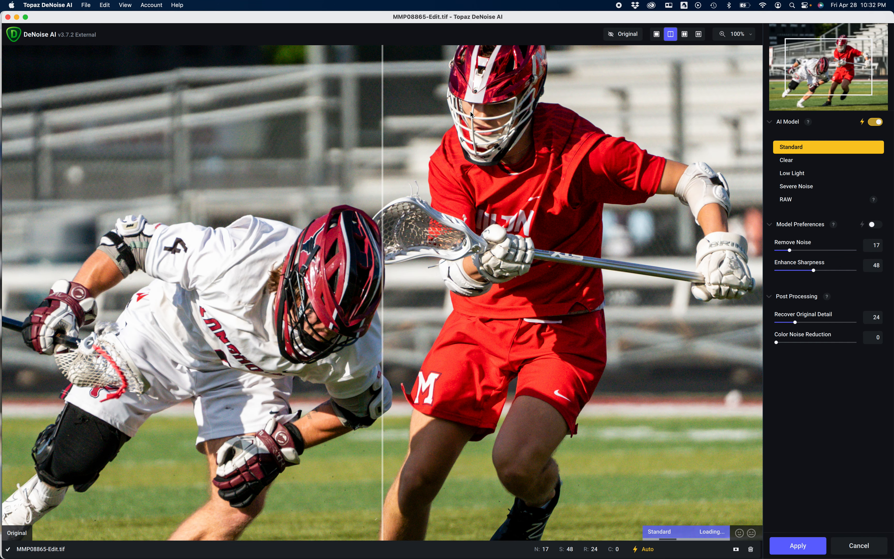
# Compare the original with the Standard denoise preview across the split view, examining both helmets at 100% and 193% zoom
pyautogui.click(479, 110)
pyautogui.moveTo(478, 110); pyautogui.dragTo(435, 245)
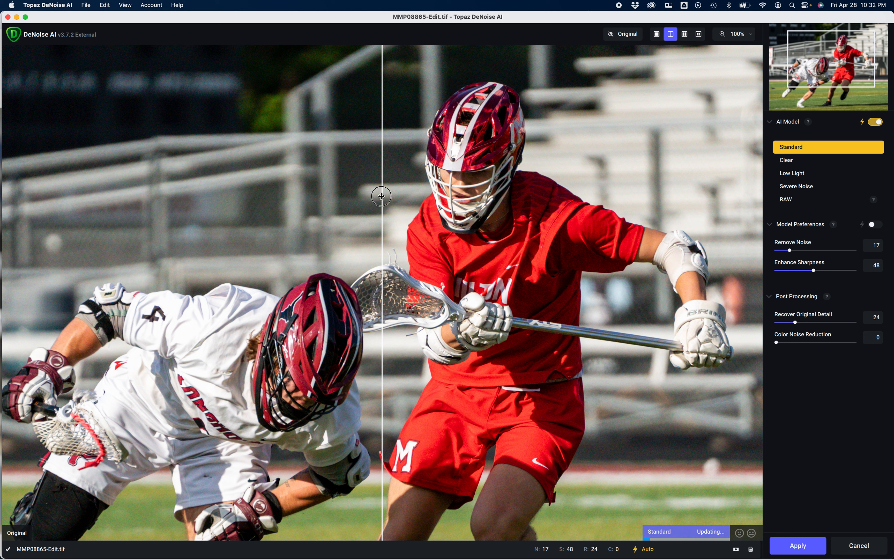
pyautogui.moveTo(382, 196); pyautogui.dragTo(152, 335)
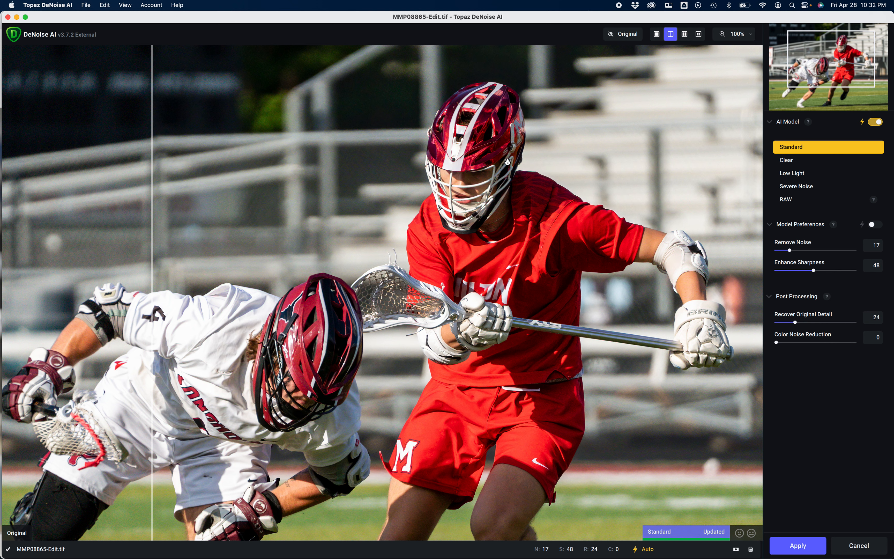
pyautogui.click(737, 34)
pyautogui.click(751, 34)
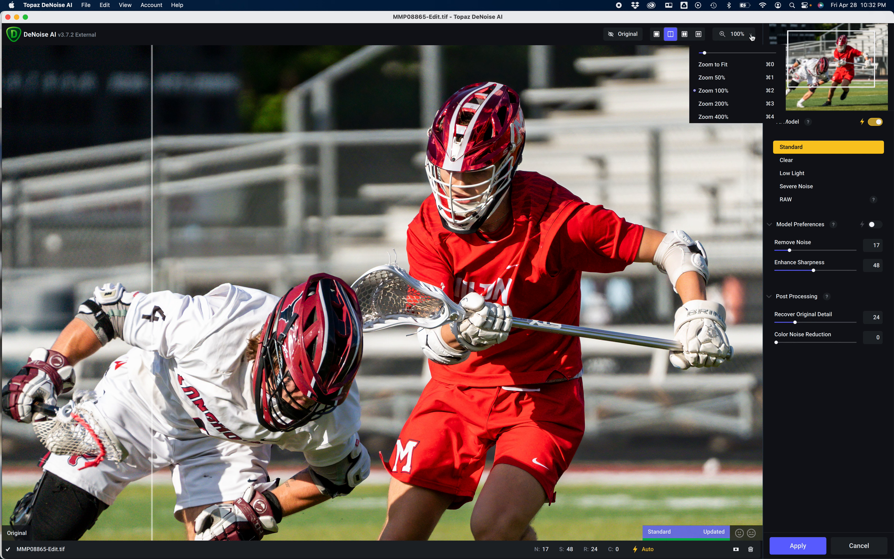
pyautogui.moveTo(704, 53)
pyautogui.mouseDown()
pyautogui.moveTo(723, 53)
pyautogui.moveTo(711, 53)
pyautogui.mouseUp()
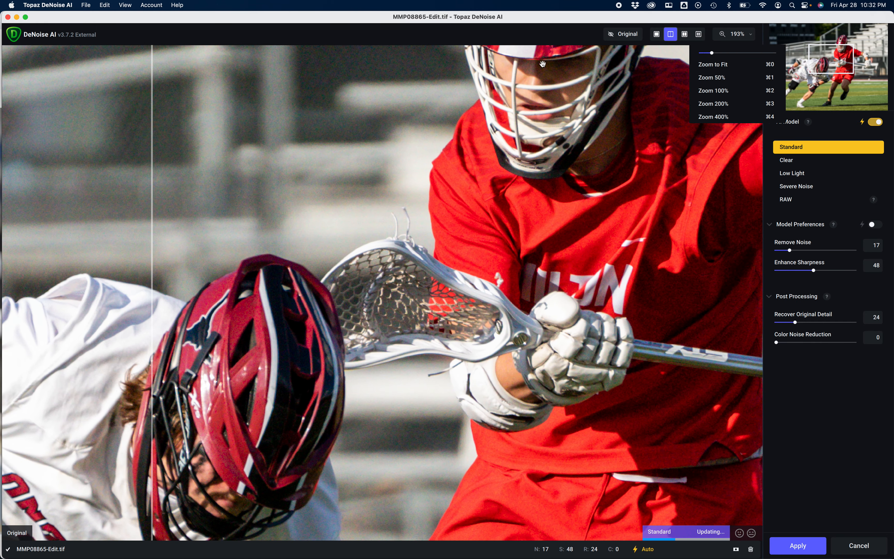
pyautogui.moveTo(156, 227)
pyautogui.mouseDown()
pyautogui.moveTo(516, 228)
pyautogui.moveTo(686, 251)
pyautogui.moveTo(273, 220)
pyautogui.moveTo(150, 229)
pyautogui.mouseUp()
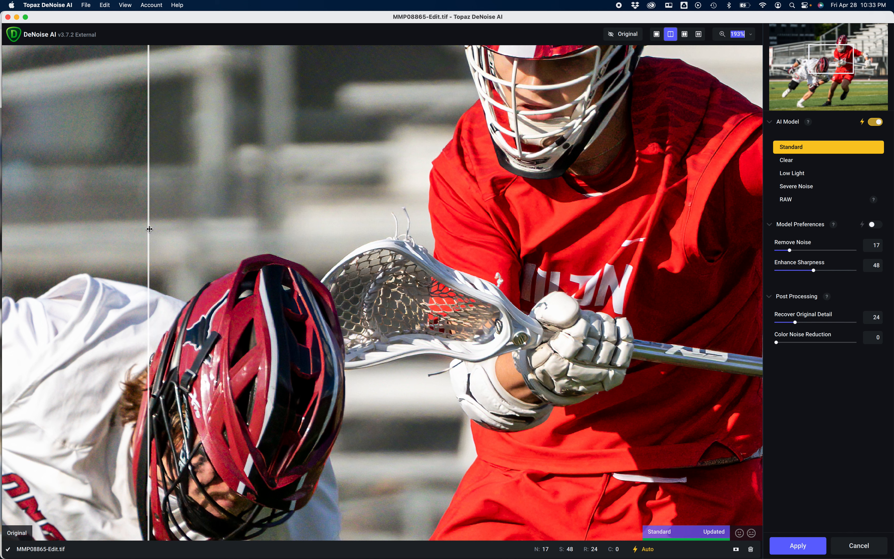
pyautogui.moveTo(558, 132); pyautogui.dragTo(470, 281)
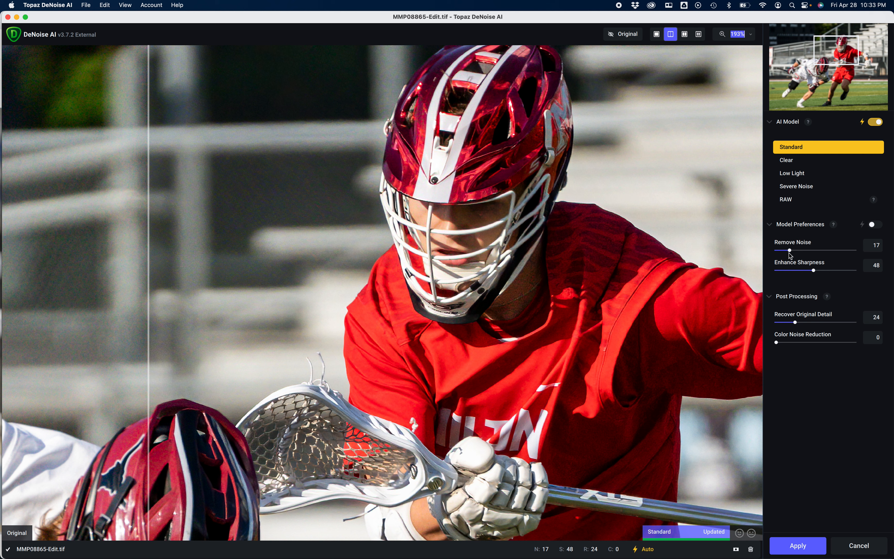
# Set Remove Noise to 50 for the Standard model and examine the red player's helmet and face mask up close
pyautogui.moveTo(793, 252); pyautogui.dragTo(816, 251)
pyautogui.scroll(5, 416, 221)
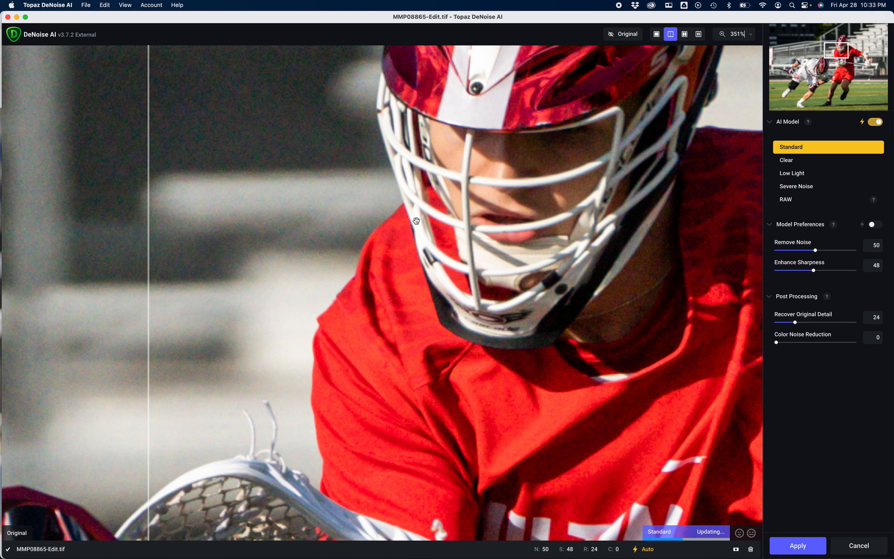
pyautogui.scroll(3, 416, 220)
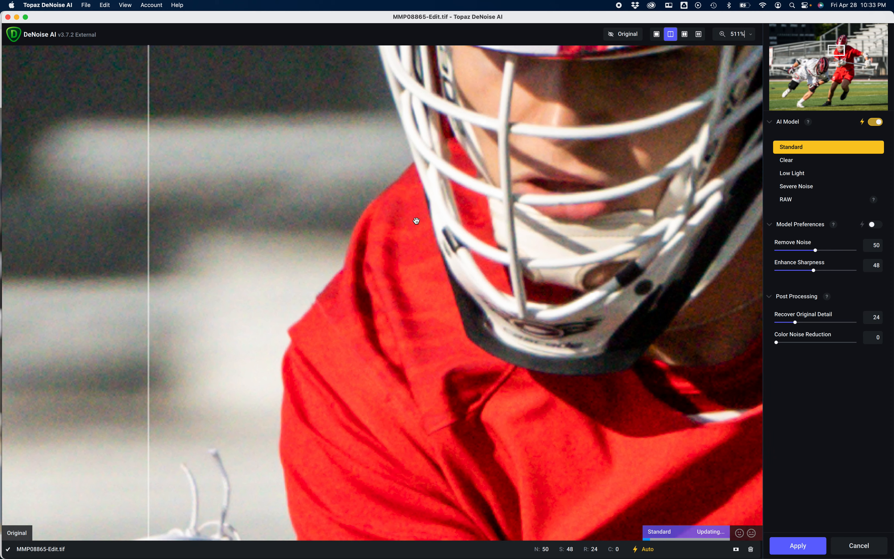
pyautogui.scroll(-2, 416, 220)
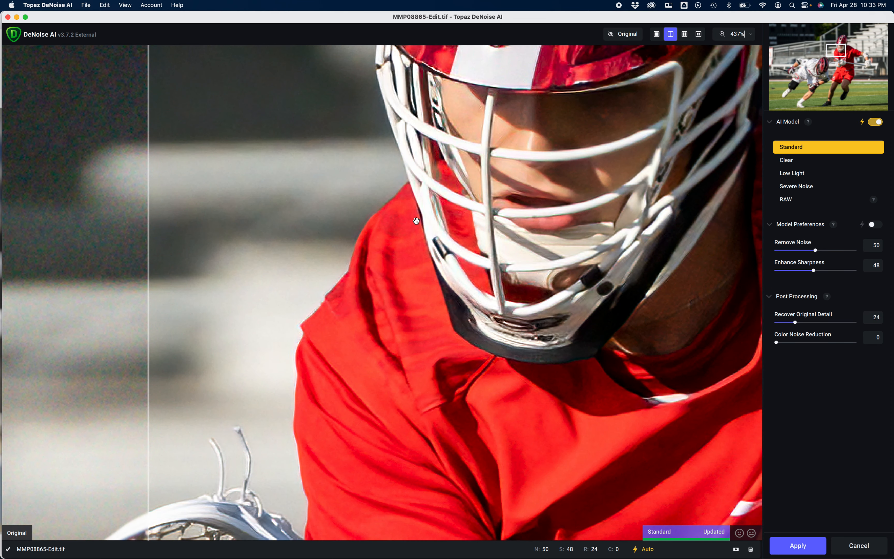
pyautogui.moveTo(416, 221); pyautogui.dragTo(225, 437)
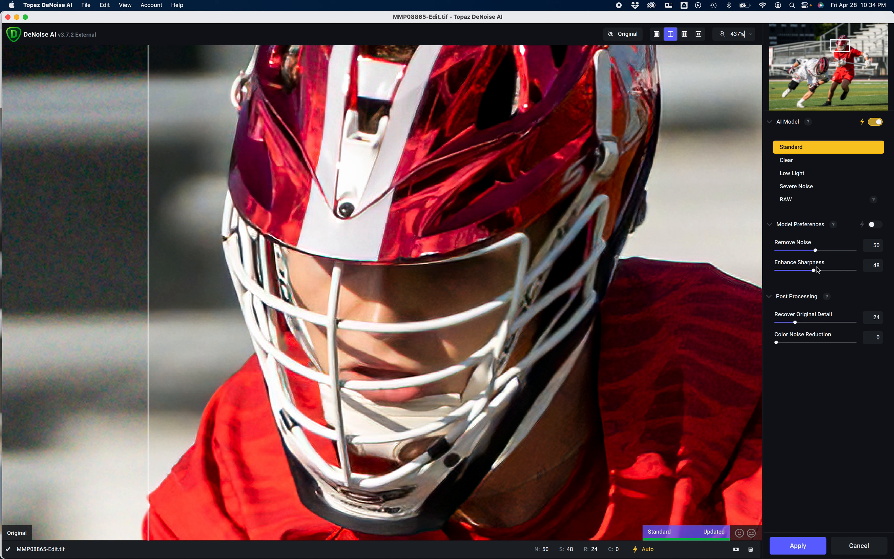
# Set Enhance Sharpness to 49 and apply the Standard denoise to the whole photo
pyautogui.moveTo(814, 270); pyautogui.dragTo(831, 274)
pyautogui.click(830, 270)
pyautogui.moveTo(830, 270); pyautogui.dragTo(821, 270)
pyautogui.moveTo(821, 269); pyautogui.dragTo(815, 270)
pyautogui.scroll(-10, 392, 277)
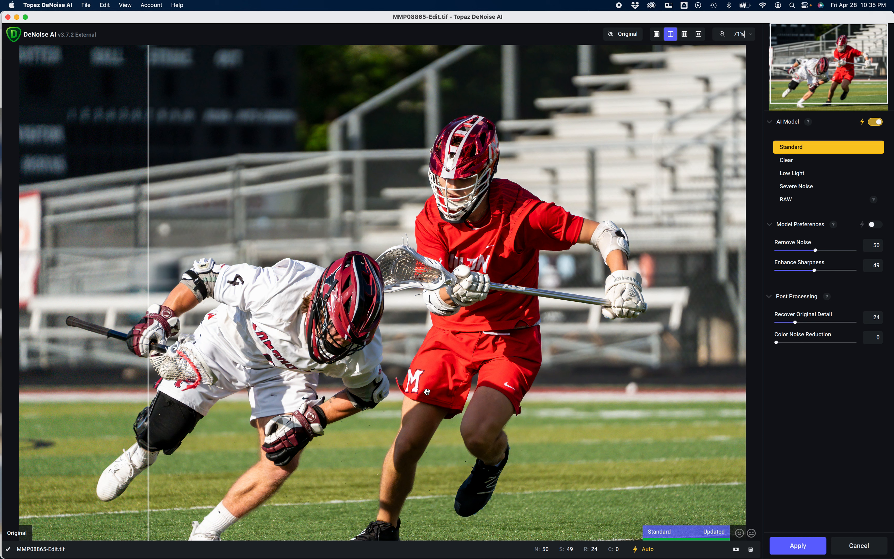
pyautogui.moveTo(430, 389); pyautogui.dragTo(429, 332)
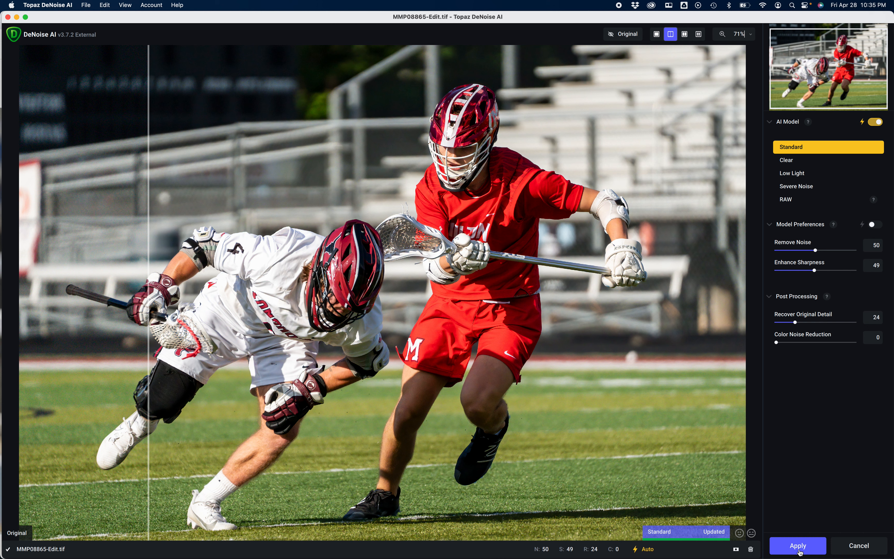
pyautogui.click(798, 546)
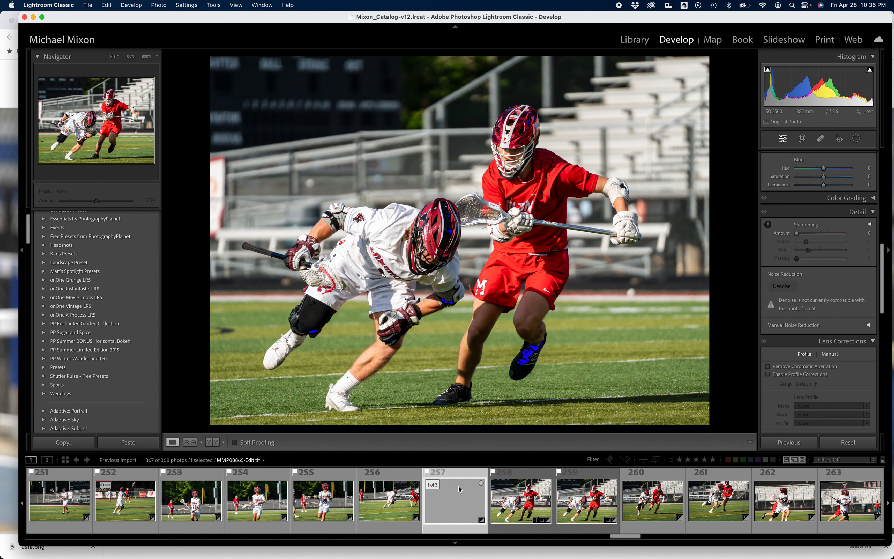
# Reveal the denoised MMP08865-Edit.tif in Finder from Lightroom Classic
pyautogui.press('z')
pyautogui.click(93, 6)
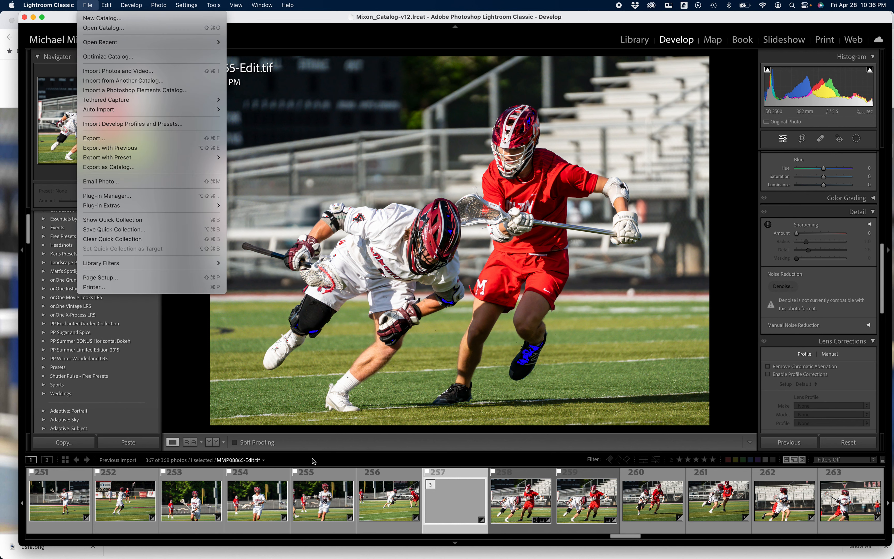
pyautogui.click(160, 5)
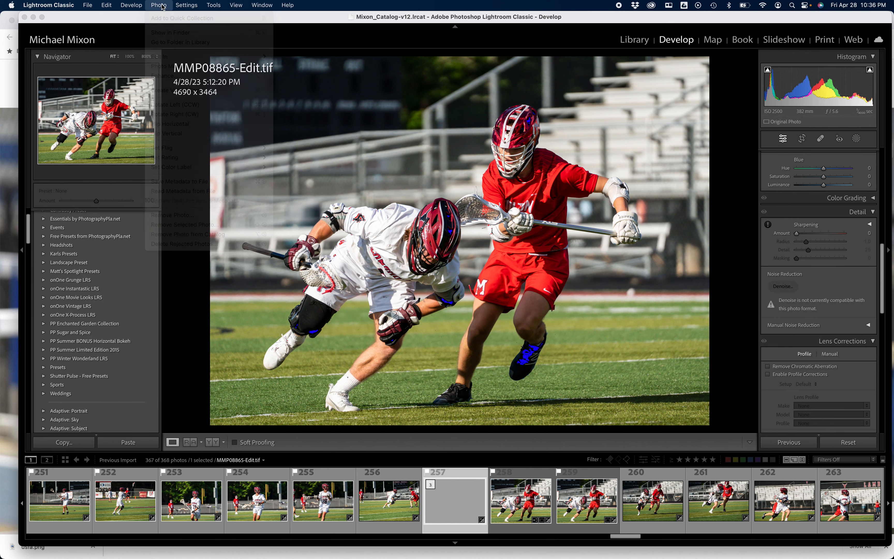
pyautogui.click(160, 5)
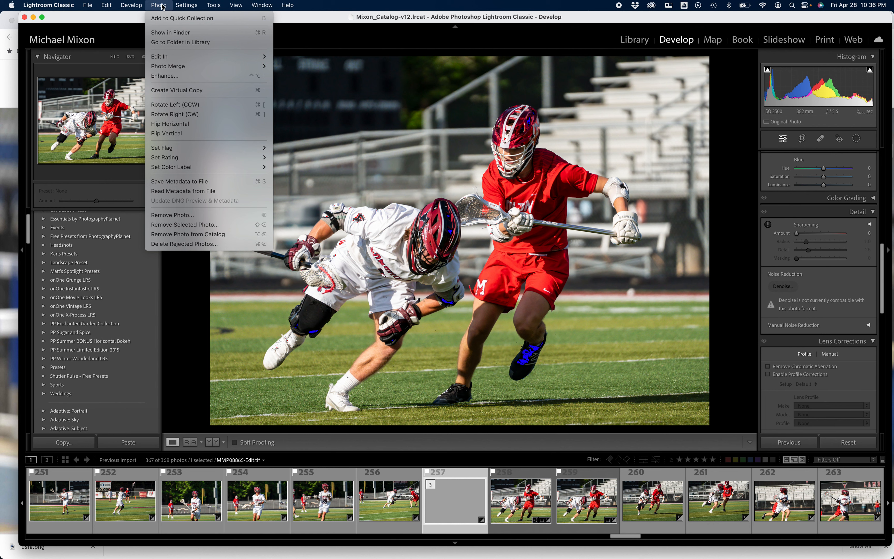
pyautogui.click(171, 32)
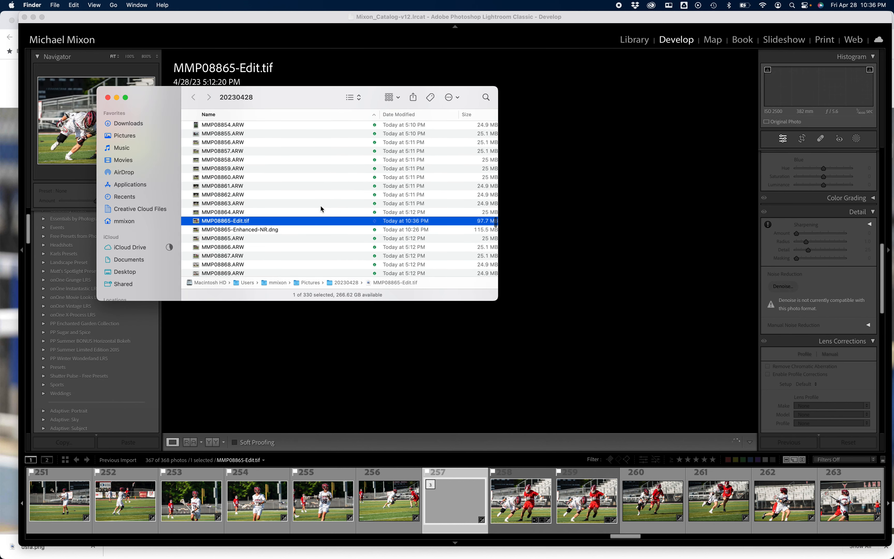
# Compare the file sizes of MMP08865-Edit.tif and MMP08865-Enhanced-NR.dng in the 20230428 folder, closing that folder window when done
pyautogui.hscroll(2, 396, 240)
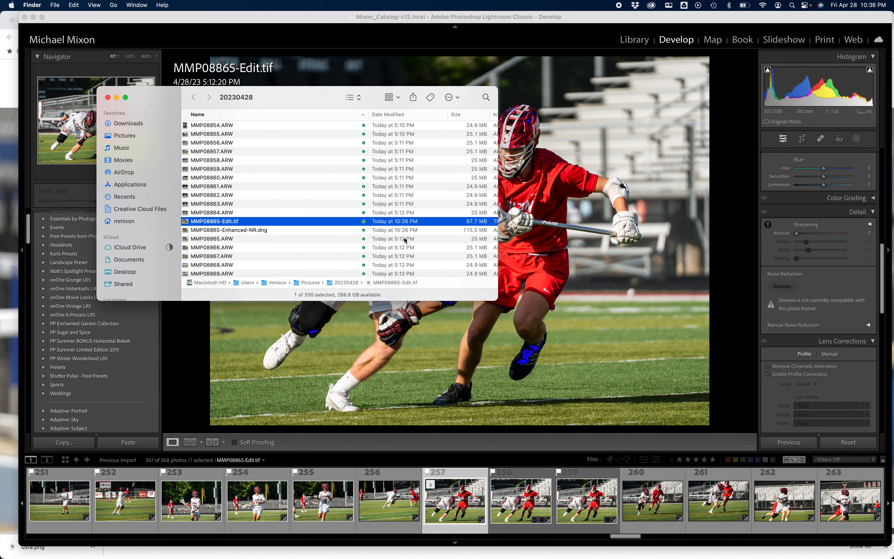
pyautogui.hscroll(3, 484, 246)
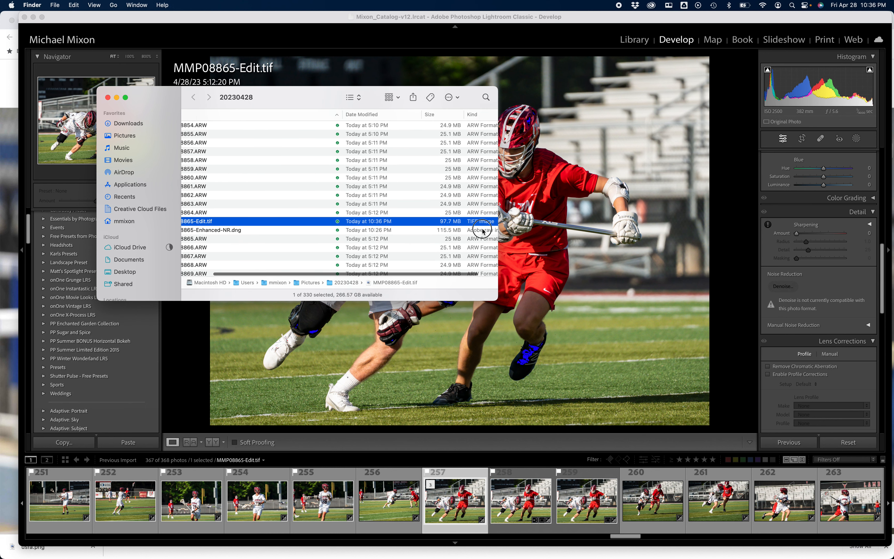
pyautogui.click(483, 230)
pyautogui.hscroll(-3, 416, 245)
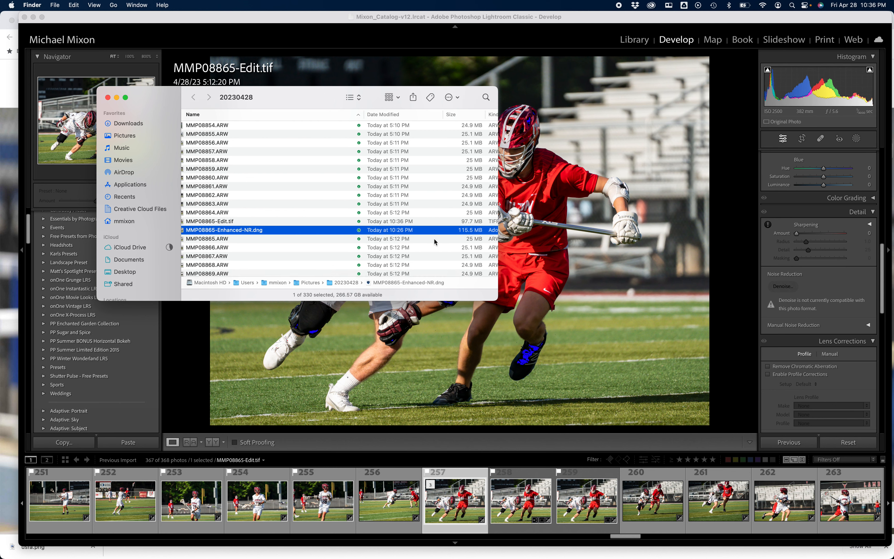
pyautogui.rightClick(474, 223)
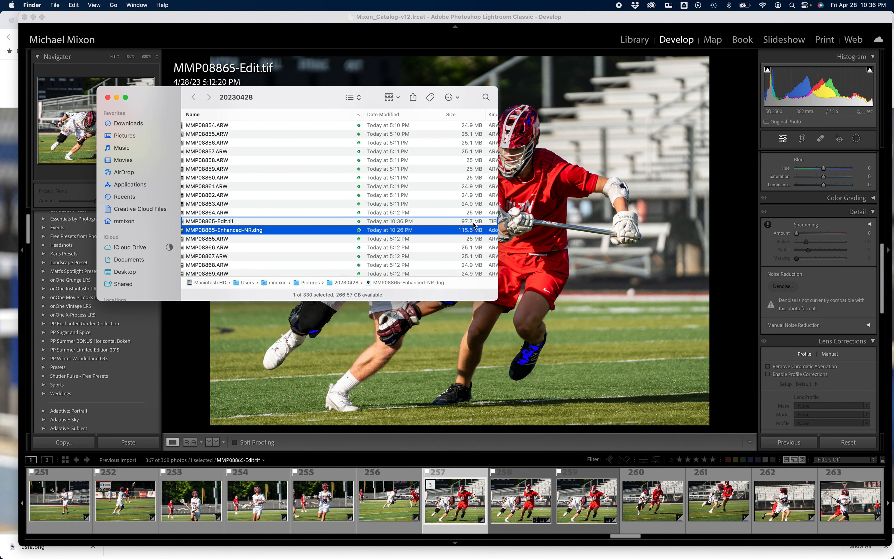
pyautogui.click(443, 224)
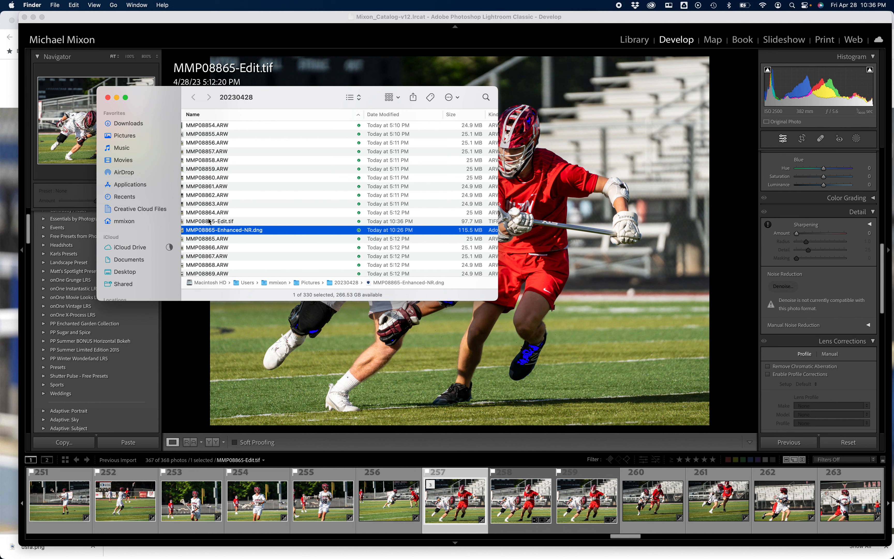
pyautogui.click(224, 222)
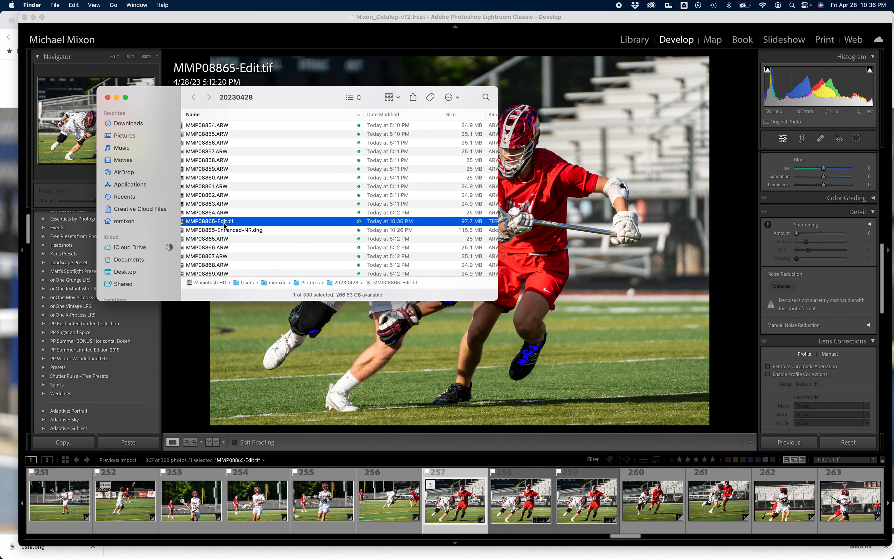
pyautogui.click(466, 230)
pyautogui.click(466, 222)
pyautogui.click(108, 97)
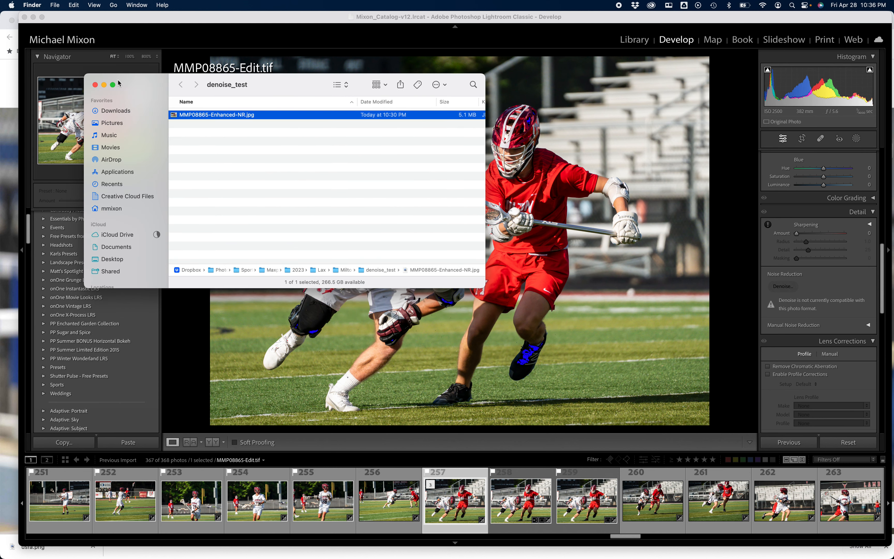
# Switch back to Lightroom Classic and export MMP08865-Edit.tif as a JPEG into the denoise_test subfolder
pyautogui.click(263, 18)
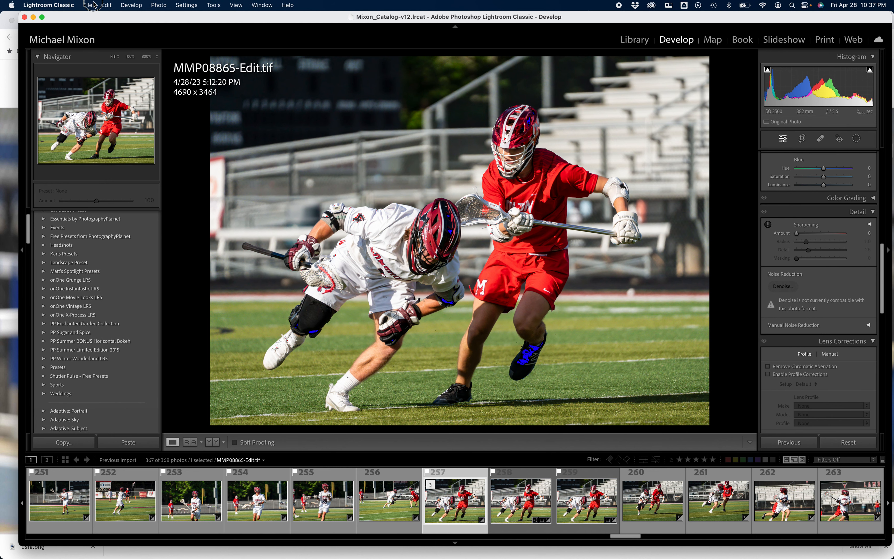
pyautogui.click(87, 5)
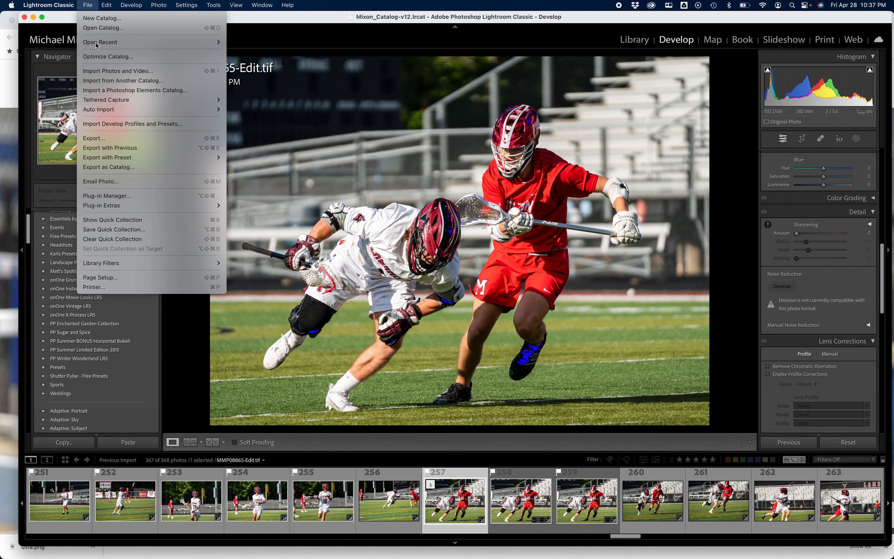
pyautogui.click(99, 138)
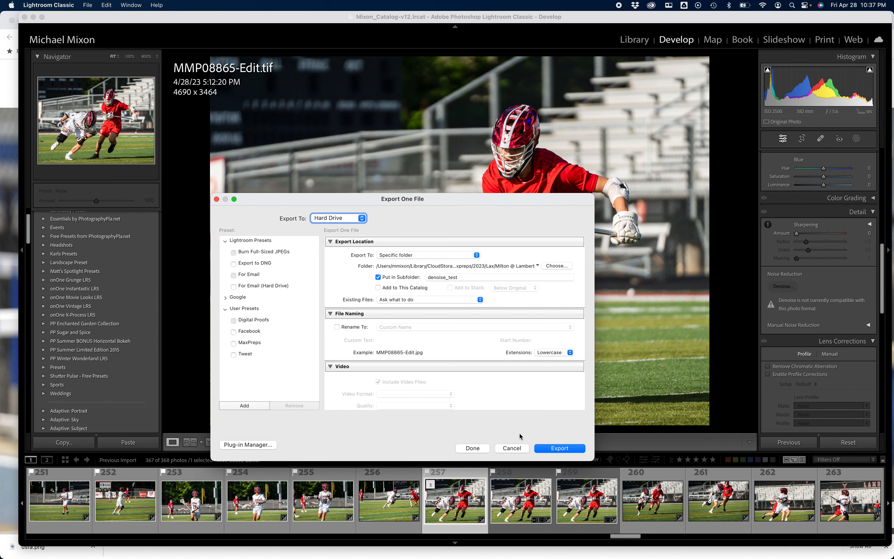
pyautogui.click(559, 448)
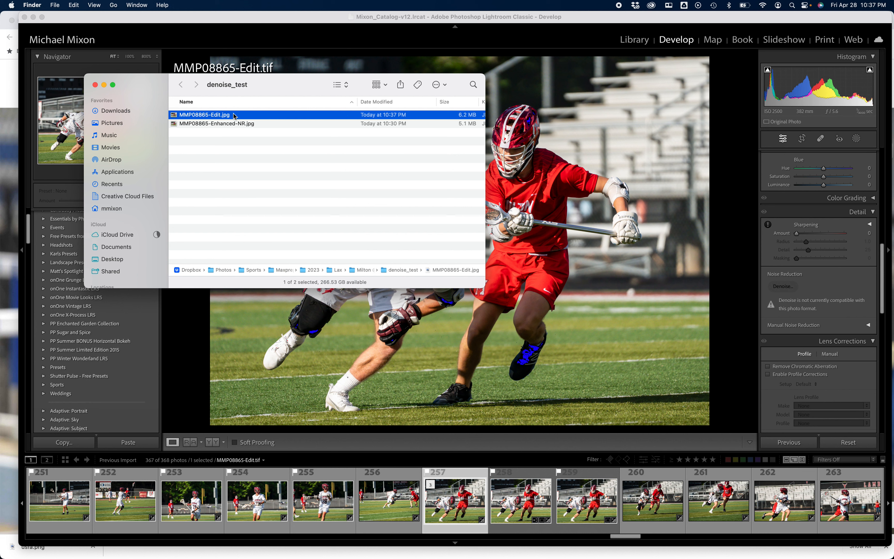
# Compare the file sizes of MMP08865-Edit.jpg and MMP08865-Enhanced-NR.jpg in the denoise_test folder
pyautogui.click(237, 124)
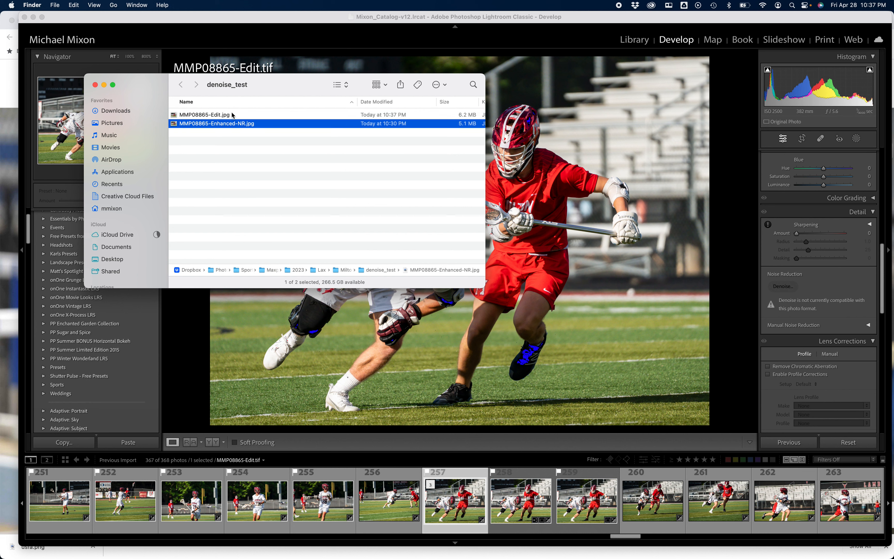
pyautogui.click(230, 114)
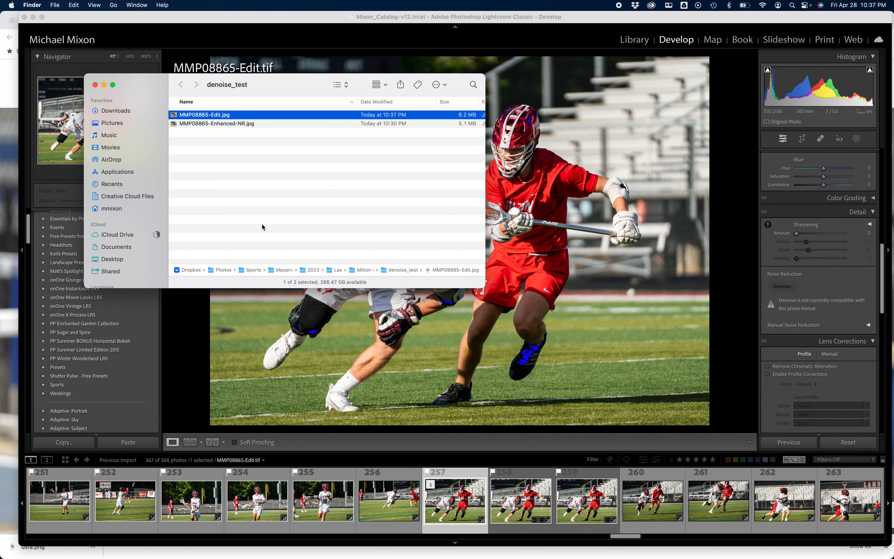
pyautogui.click(219, 155)
# Open MMP08865-Enhanced-NR.jpg in Preview and examine both players' helmets up close
pyautogui.rightClick(197, 124)
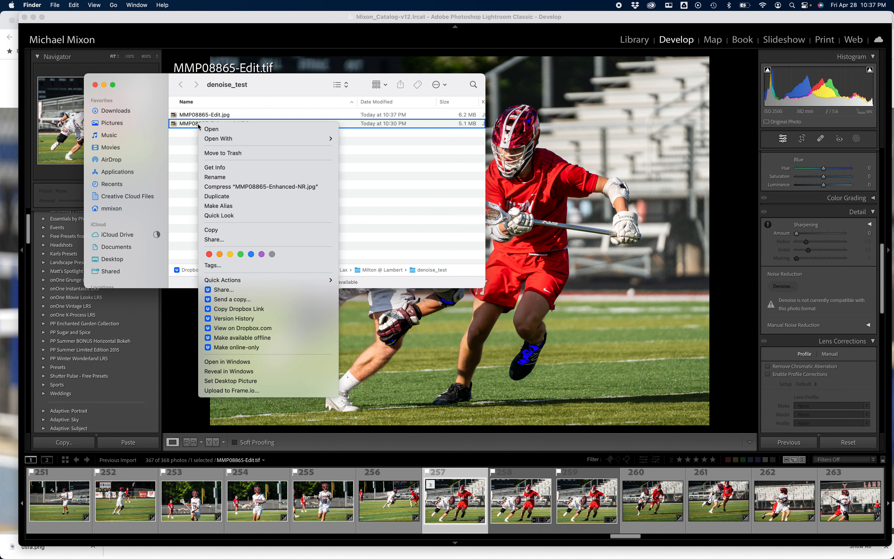
pyautogui.moveTo(244, 139)
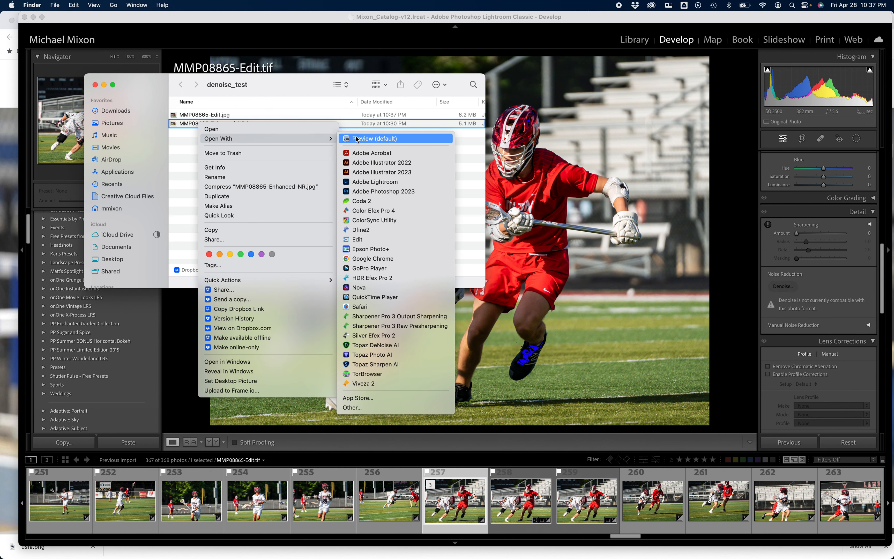
pyautogui.click(357, 138)
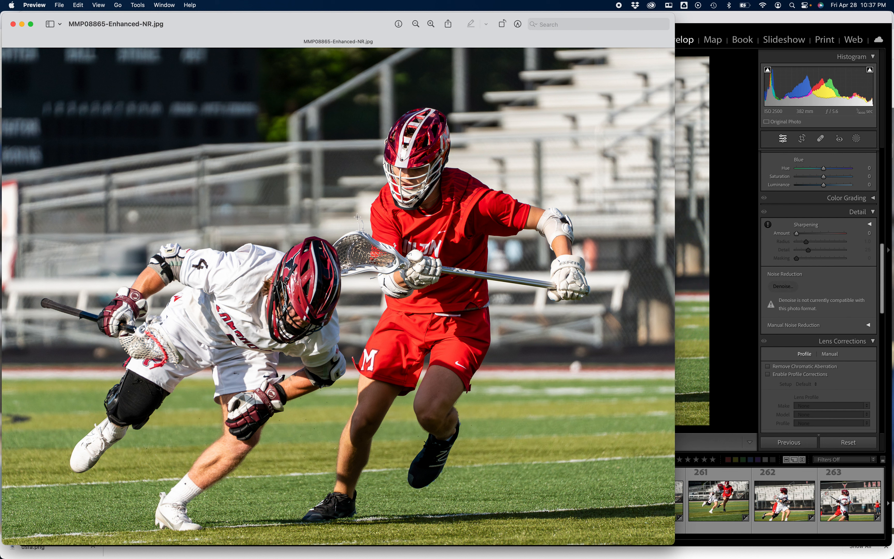
pyautogui.scroll(5, 365, 209)
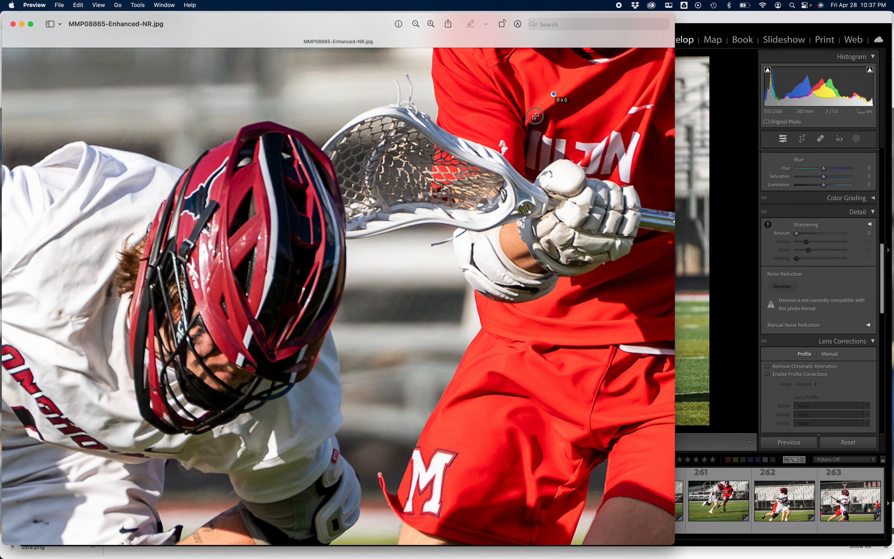
pyautogui.moveTo(553, 93); pyautogui.dragTo(473, 199)
pyautogui.scroll(10, 590, 69)
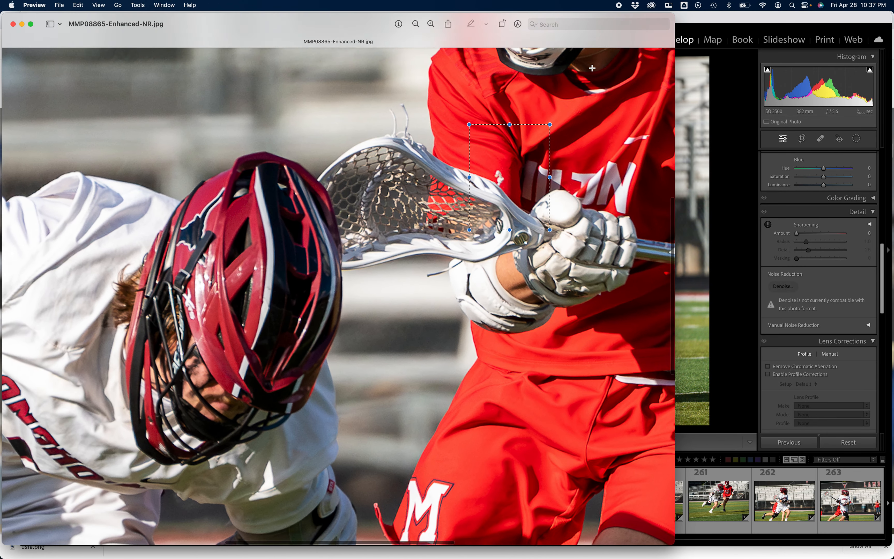
pyautogui.scroll(2, 592, 68)
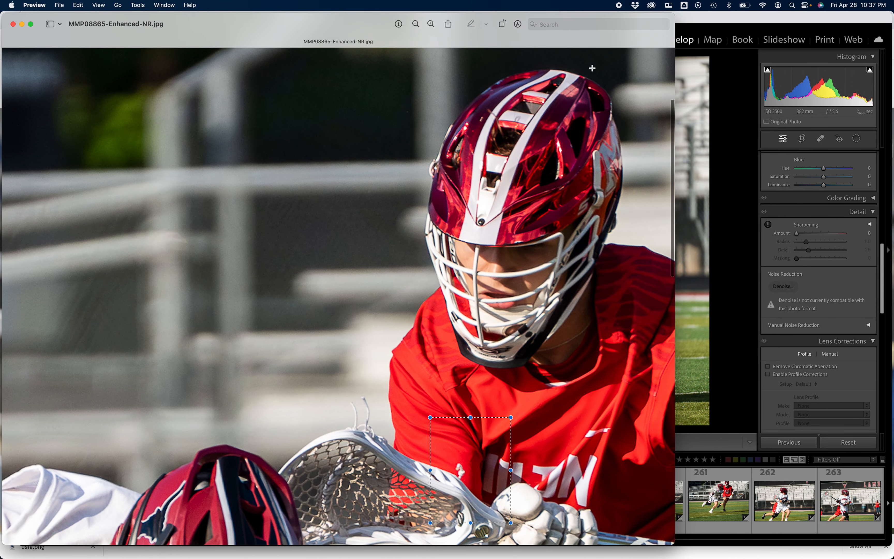
pyautogui.hscroll(2, 591, 68)
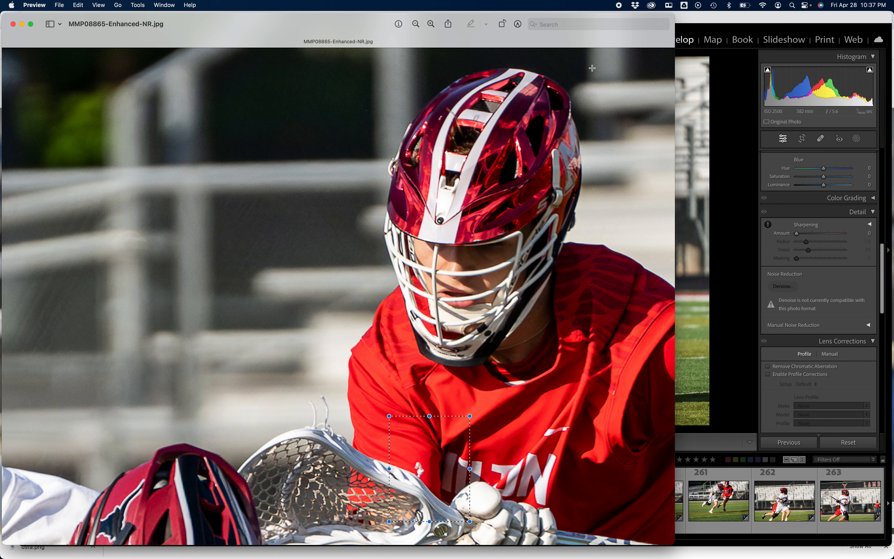
# Switch to Finder, open MMP08865-Edit.jpg in Preview and examine the same helmets up close
pyautogui.press('super+Tab')
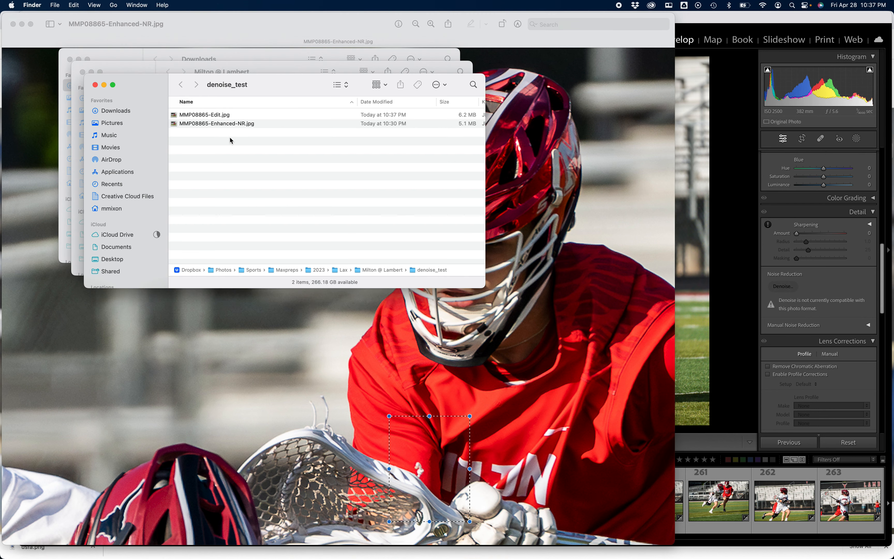
pyautogui.doubleClick(218, 116)
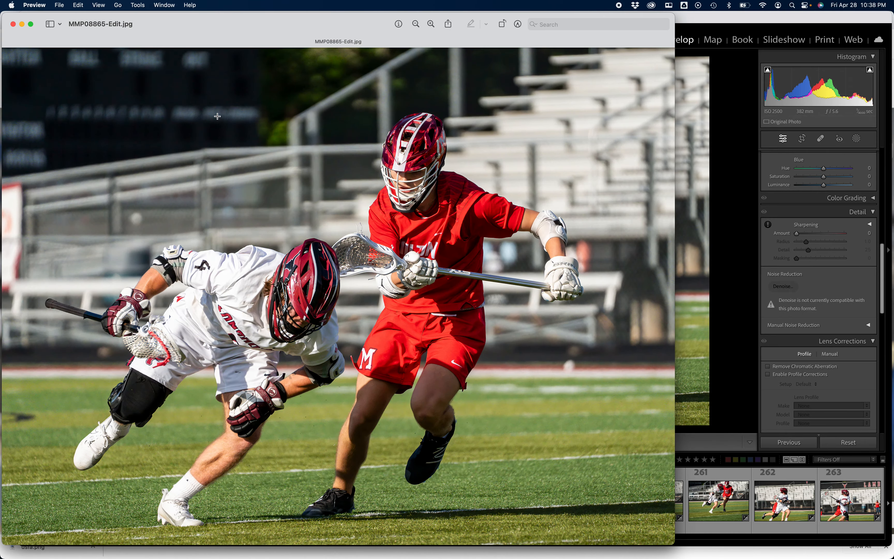
pyautogui.press('super+equal')
pyautogui.press('super+equal')
pyautogui.press('super+equal')
pyautogui.press('super+equal')
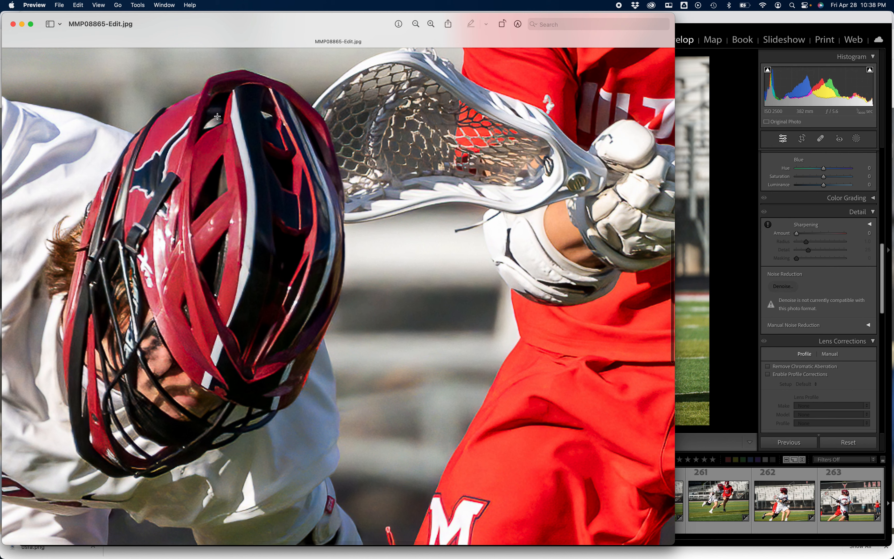
pyautogui.scroll(10, 514, 261)
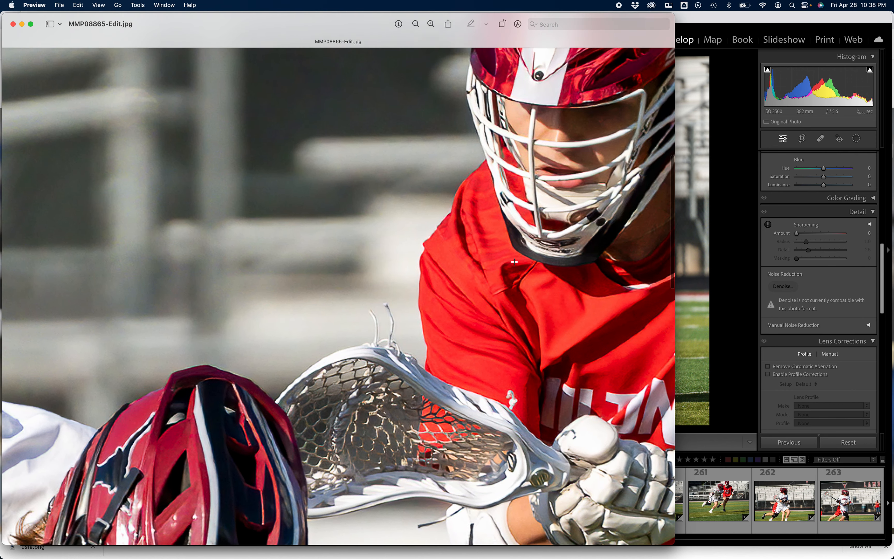
# Bring the red-jersey player's helmet into view in MMP08865-Edit.jpg and alternate with MMP08865-Enhanced-NR.jpg to compare them
pyautogui.hscroll(10, 514, 261)
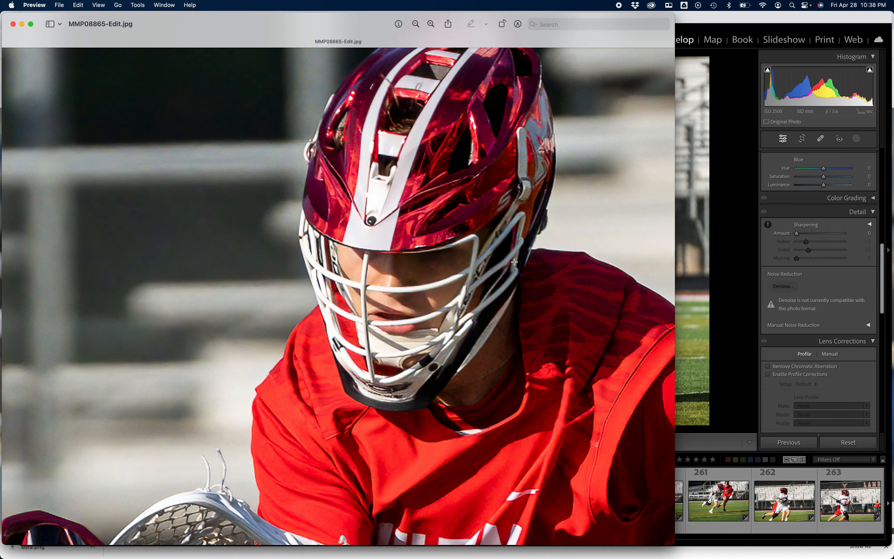
pyautogui.press('Down')
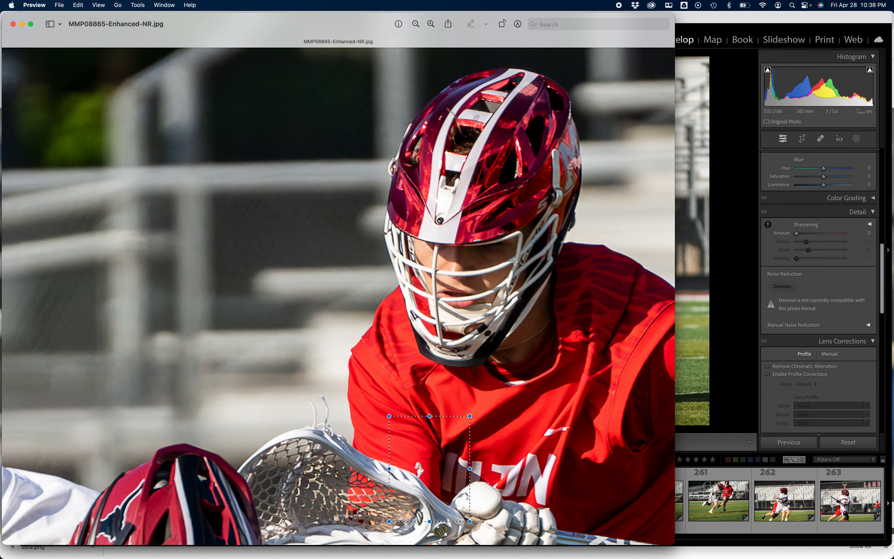
pyautogui.press('Up')
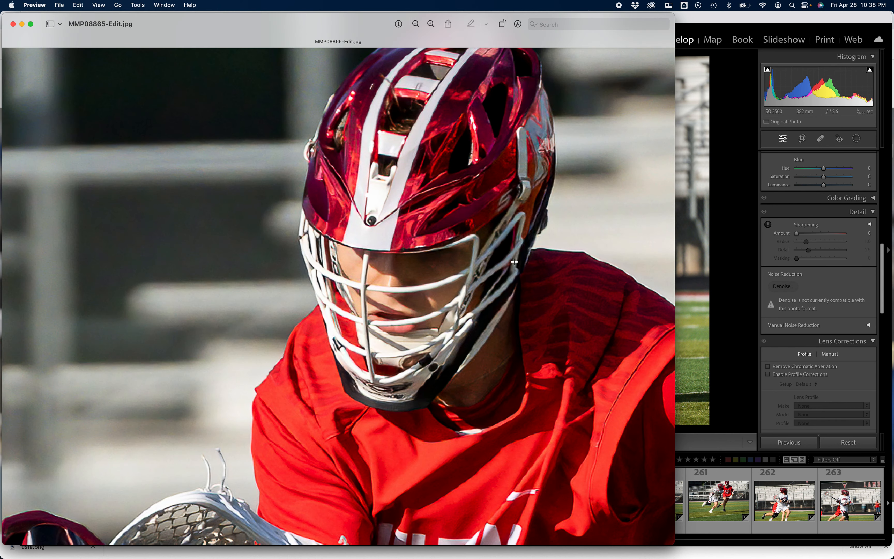
pyautogui.press('Down')
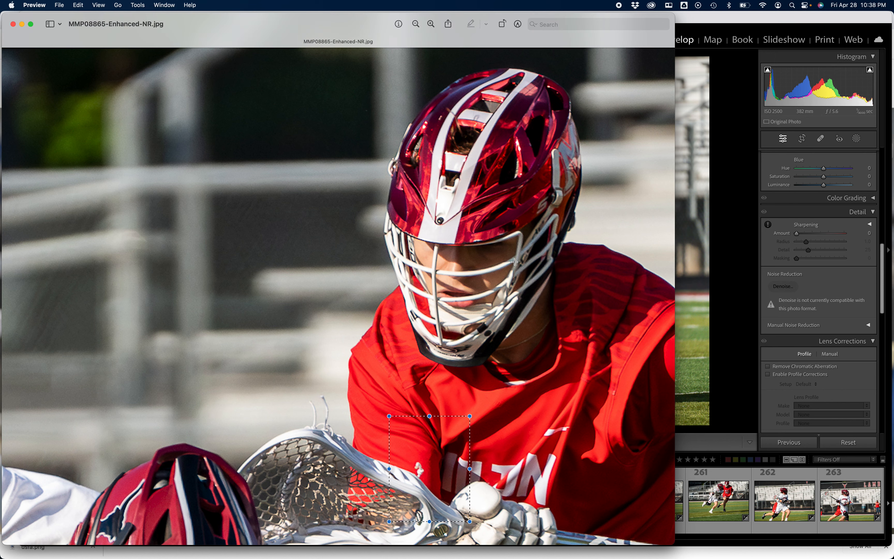
# Examine the red-jersey player's helmet and face mask in MMP08865-Enhanced-NR.jpg at higher magnification
pyautogui.press('super+plus')
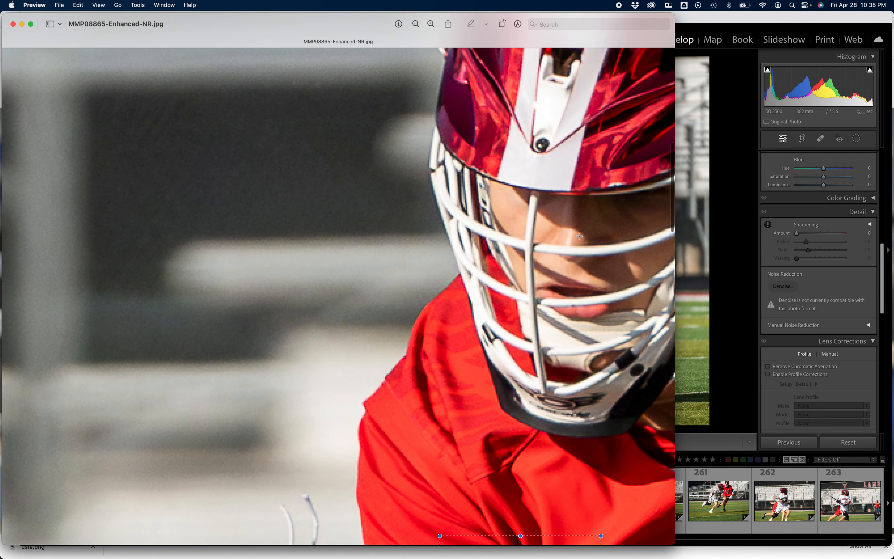
pyautogui.moveTo(592, 210); pyautogui.dragTo(543, 209)
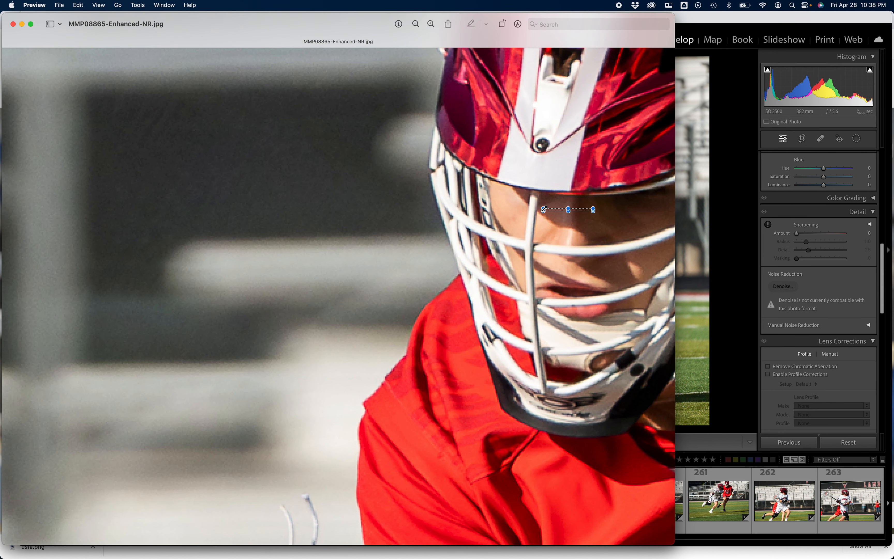
pyautogui.press('Right')
pyautogui.press('Right')
pyautogui.press('Right')
pyautogui.press('Right')
pyautogui.scroll(1, 600, 162)
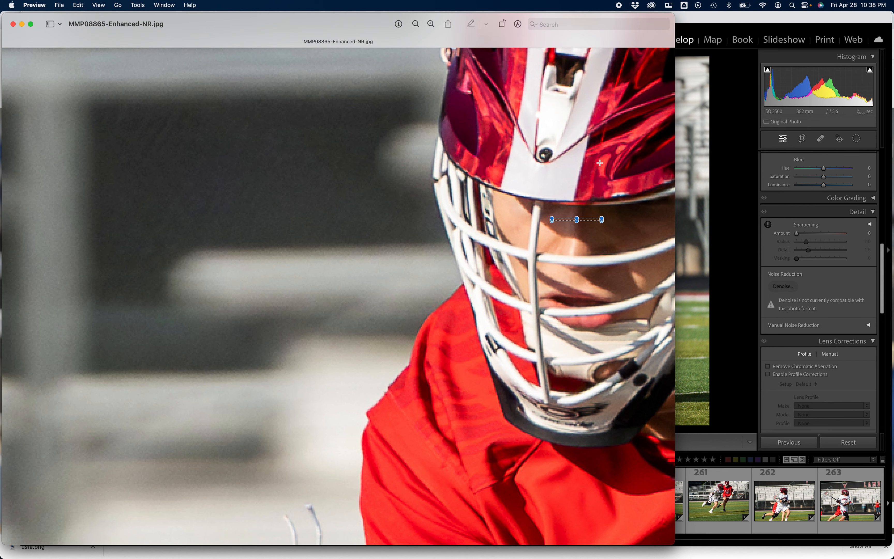
pyautogui.hscroll(-2, 600, 164)
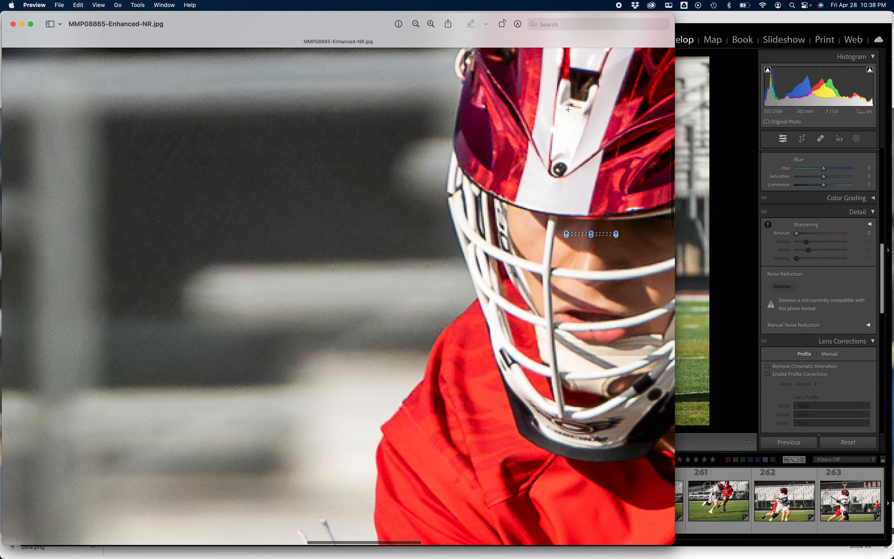
pyautogui.hscroll(-5, 647, 152)
pyautogui.hscroll(10, 647, 152)
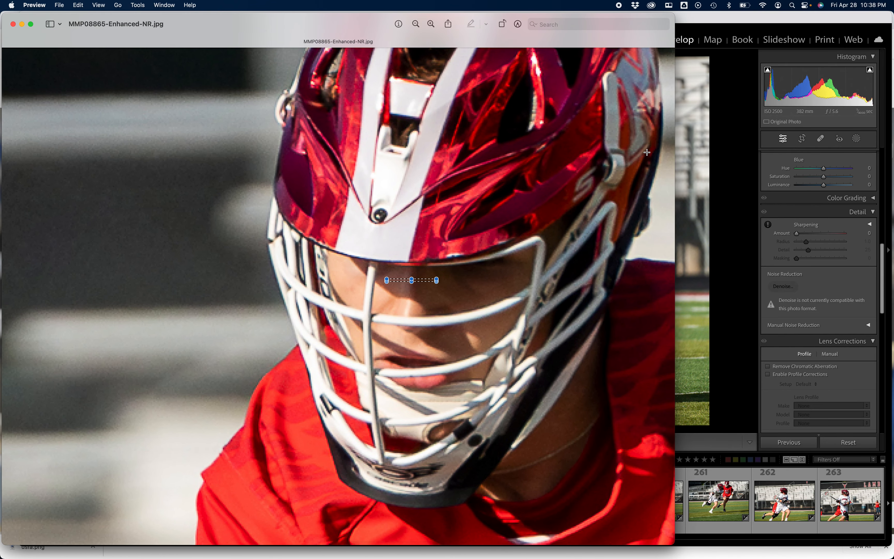
# Switch repeatedly between MMP08865-Edit.jpg and MMP08865-Enhanced-NR.jpg to compare the detail in the player's helmet
pyautogui.press('super+grave')
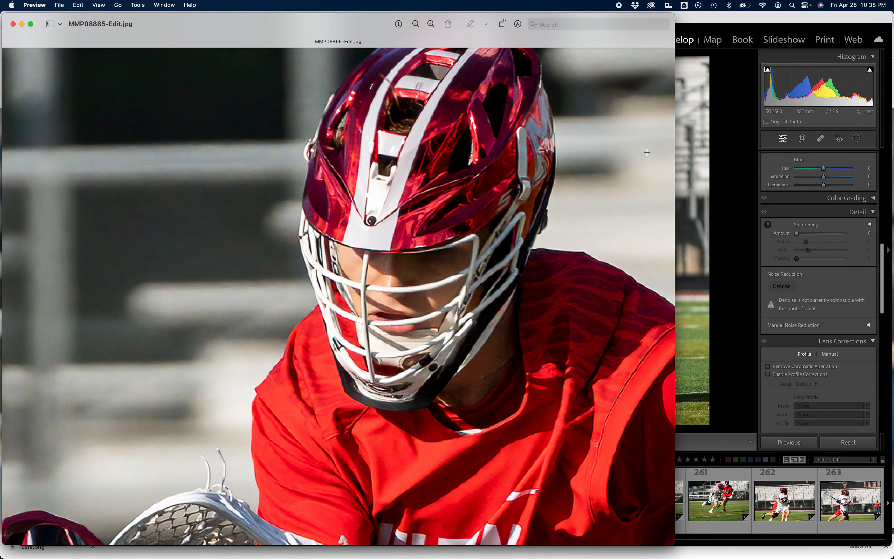
pyautogui.press('super+grave')
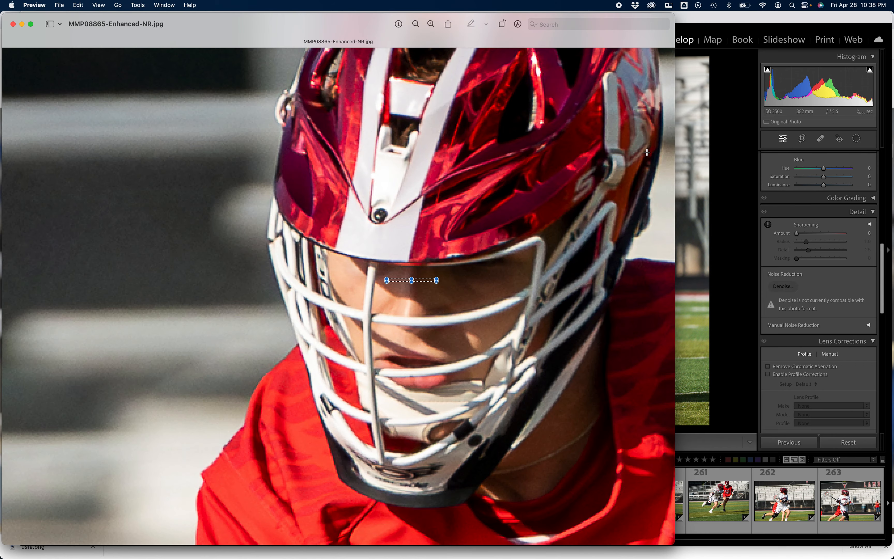
pyautogui.press('super+grave')
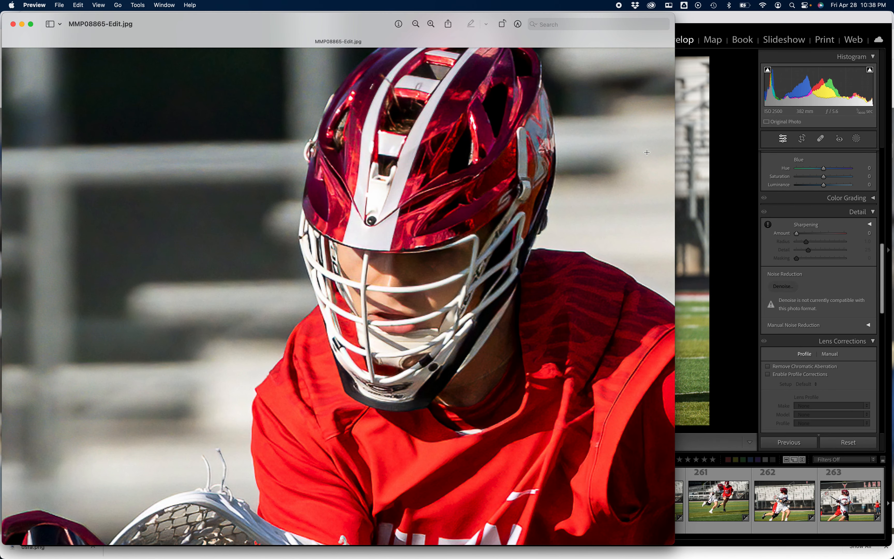
pyautogui.press('super+grave')
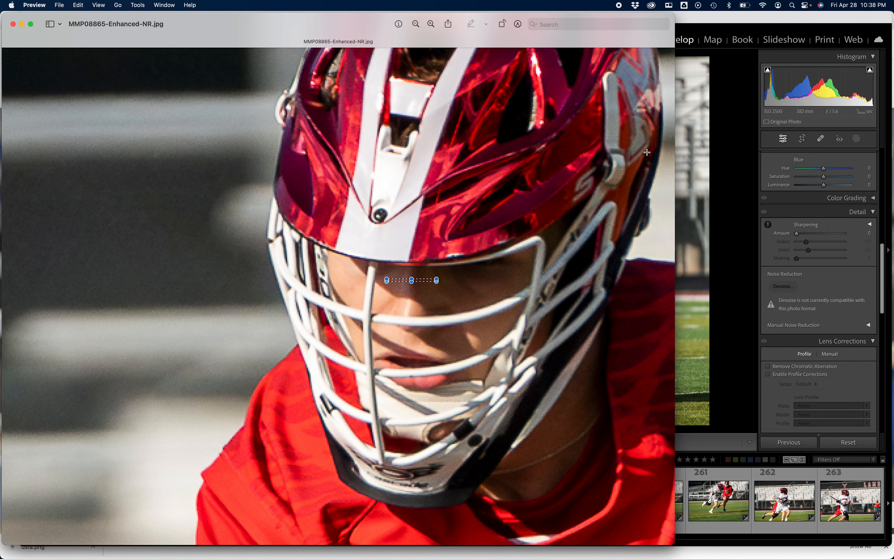
pyautogui.press('super+grave')
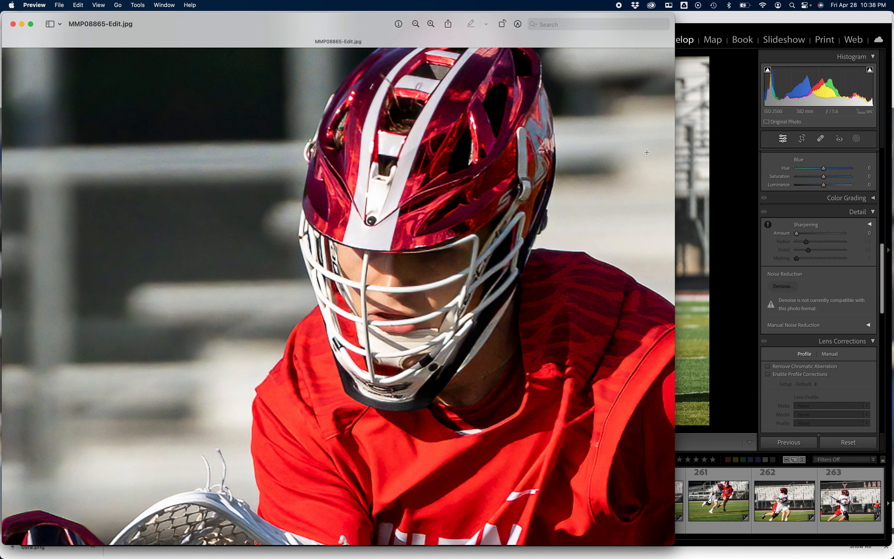
pyautogui.press('super+grave')
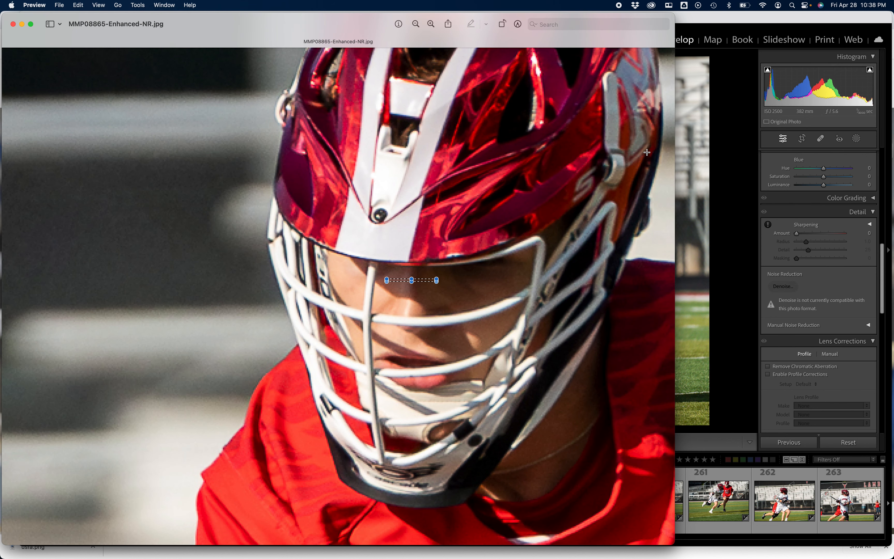
pyautogui.press('super+grave')
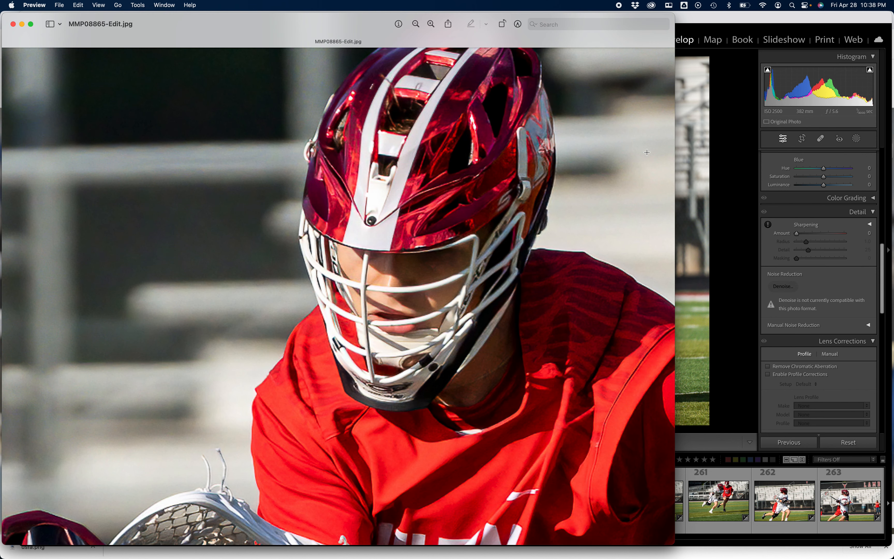
pyautogui.press('super+grave')
pyautogui.press('super+grave')
pyautogui.press('super+grave')
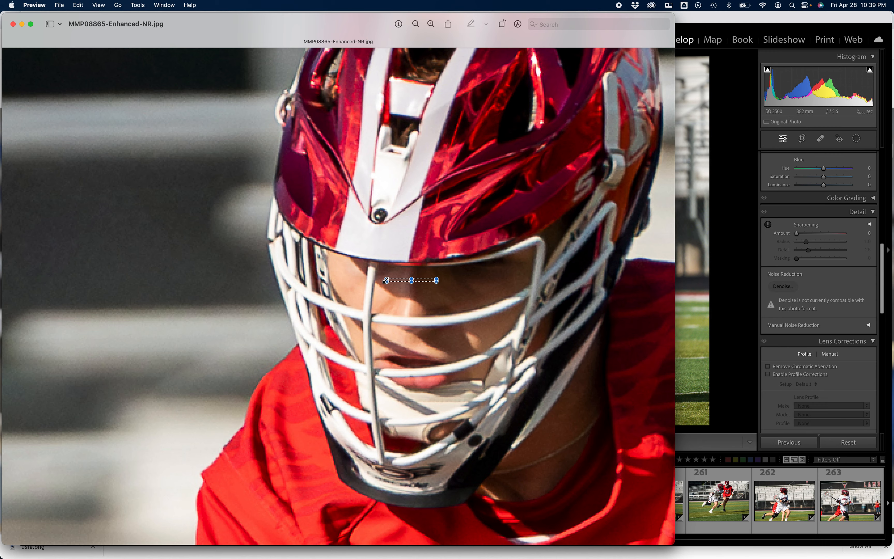
# Dismiss the stray selection without converting the file to PNG, and enlarge MMP08865-Edit.jpg to match the other version's close-up
pyautogui.press('BackSpace')
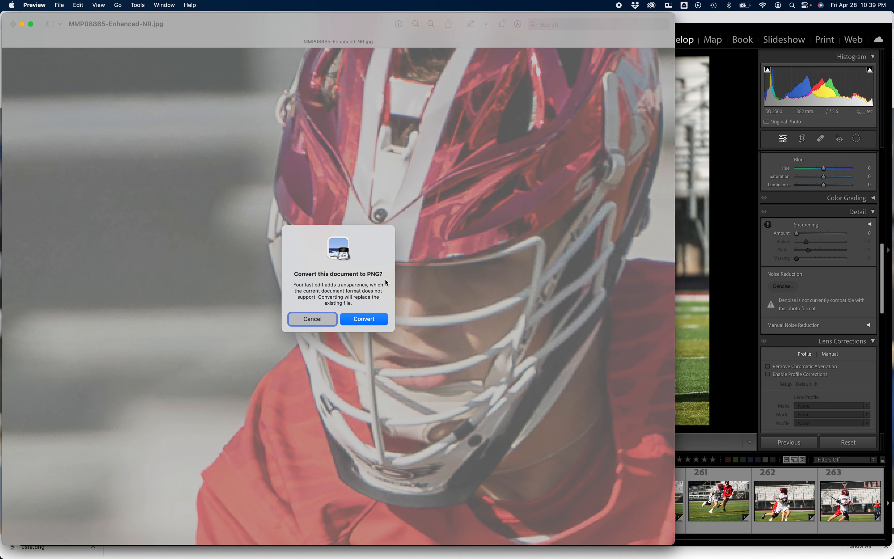
pyautogui.click(300, 317)
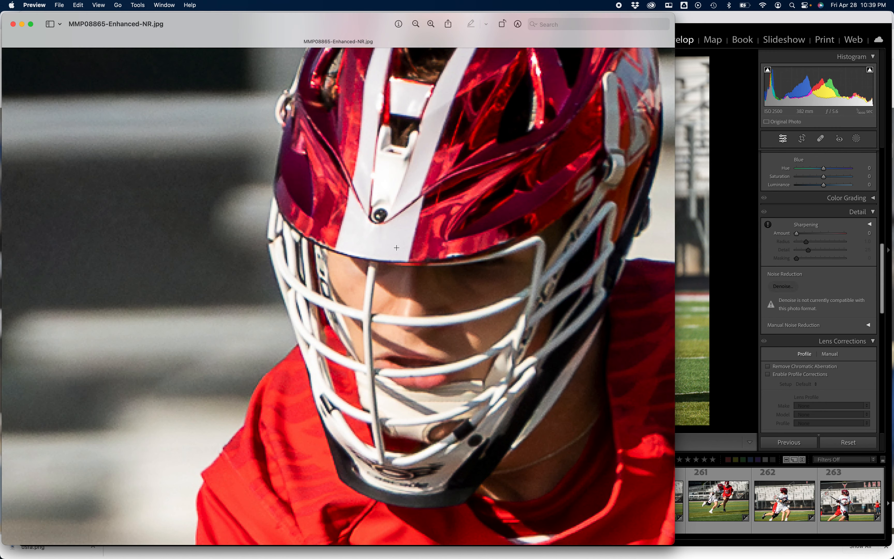
pyautogui.press('super+grave')
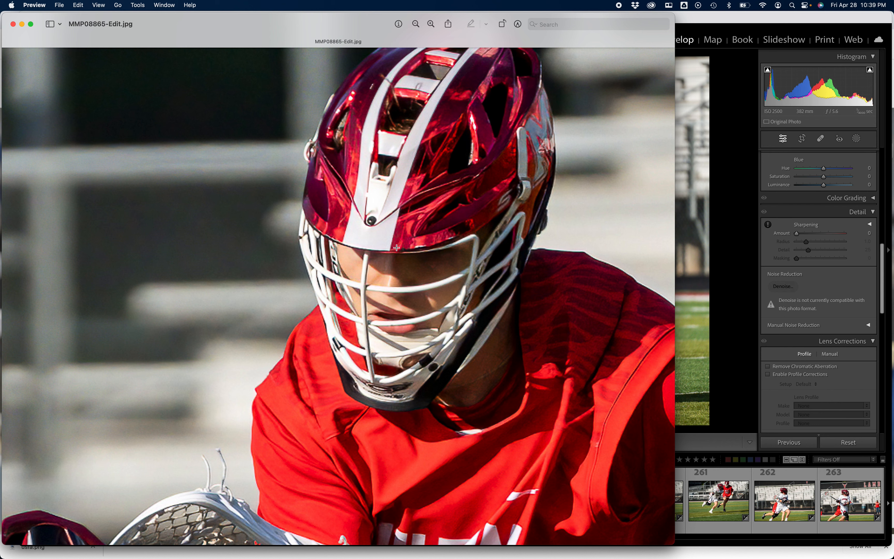
pyautogui.press('super+grave')
pyautogui.press('super+grave')
pyautogui.press('super+plus')
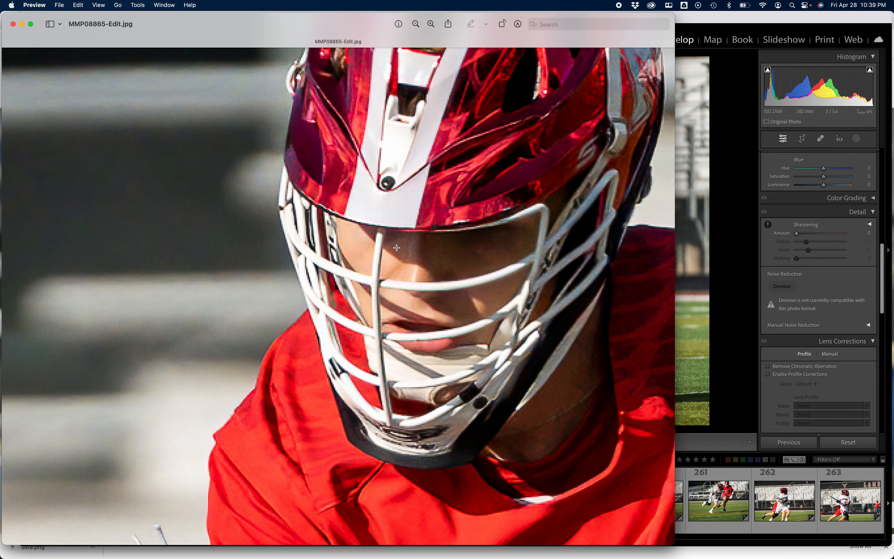
# Compare the face mask, chin strap and neck at matching magnification in MMP08865-Edit.jpg and MMP08865-Enhanced-NR.jpg
pyautogui.press('super+grave')
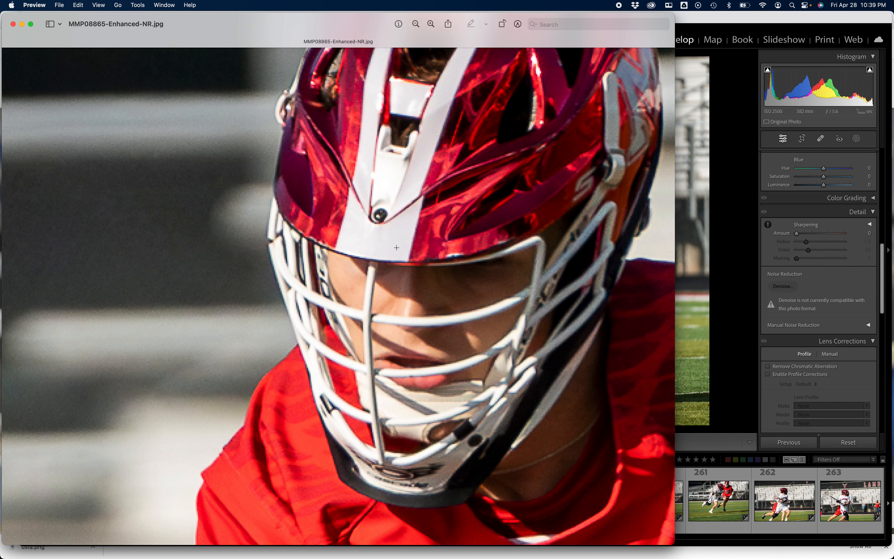
pyautogui.press('super+grave')
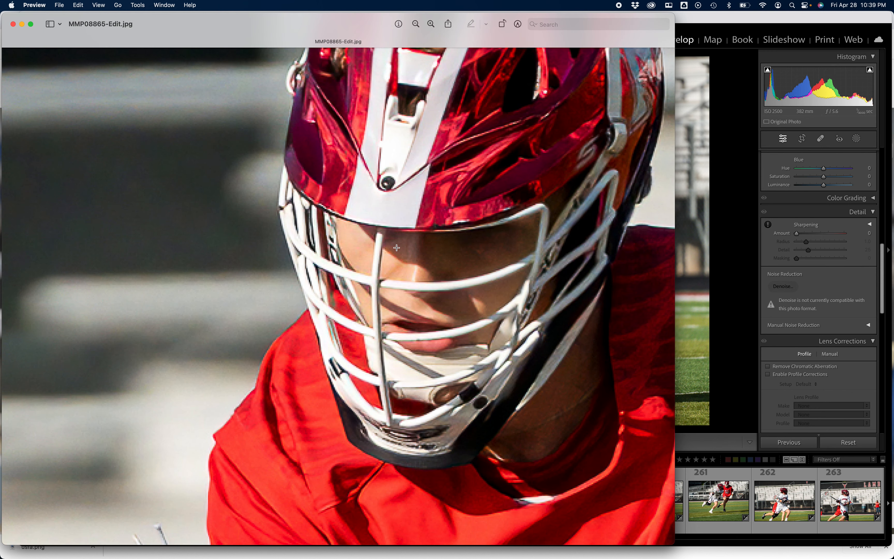
pyautogui.press('super+grave')
pyautogui.press('super+grave')
pyautogui.press('super+grave')
pyautogui.press('super+grave')
pyautogui.press('super+grave')
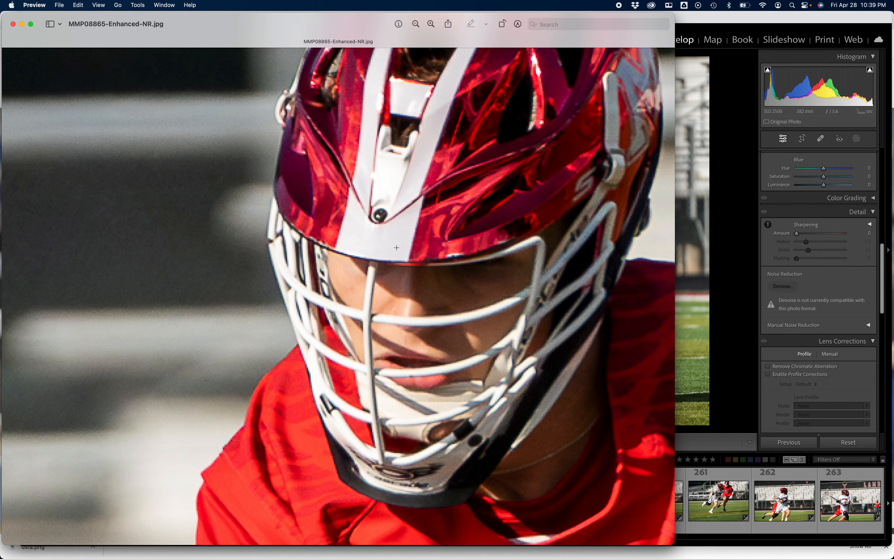
pyautogui.press('super+grave')
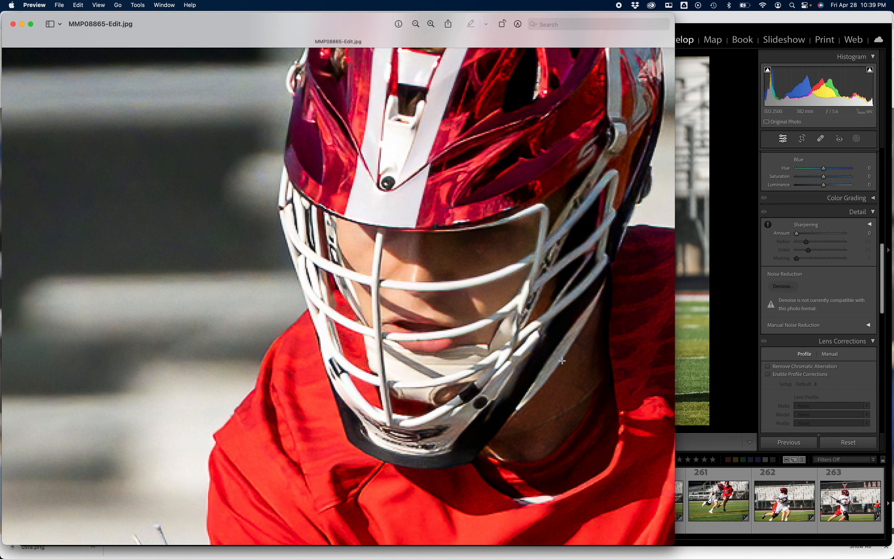
pyautogui.press('super+grave')
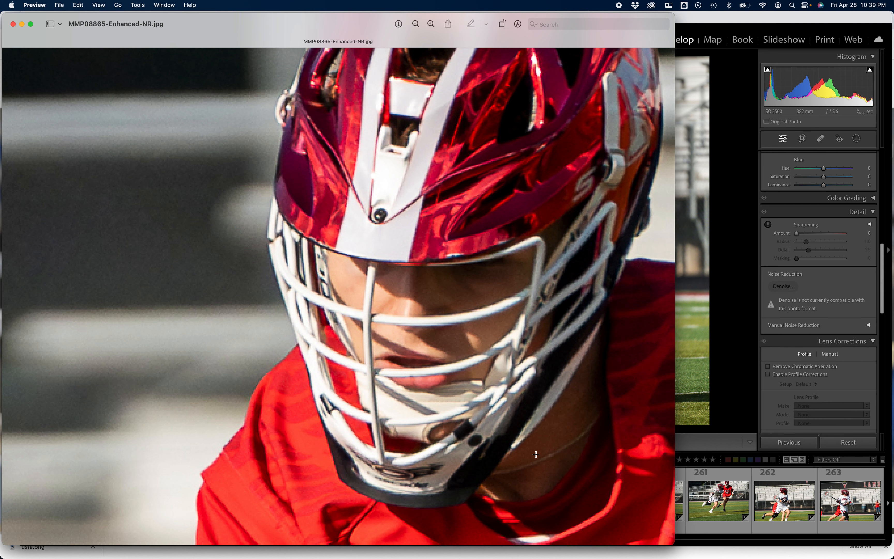
pyautogui.press('super+grave')
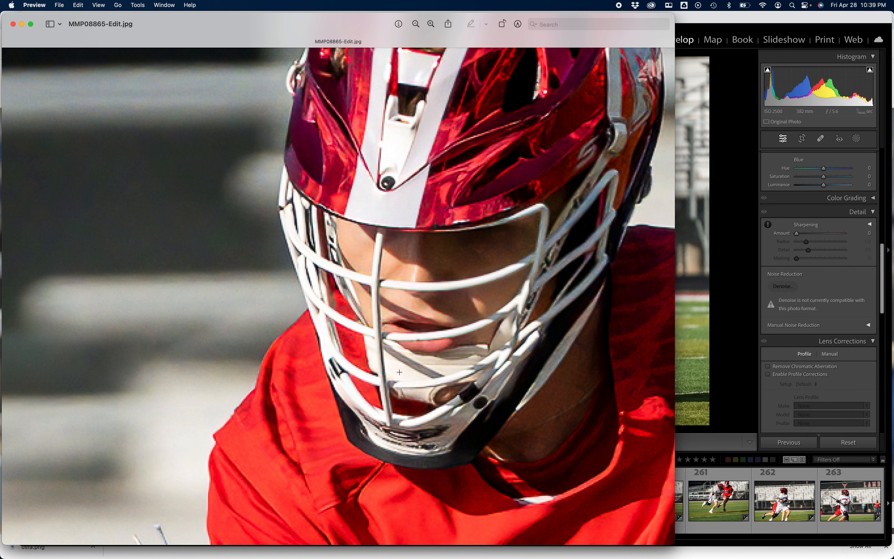
# Compare the player's face and the noise in the dark blurred background between the two JPEG versions
pyautogui.press('Right')
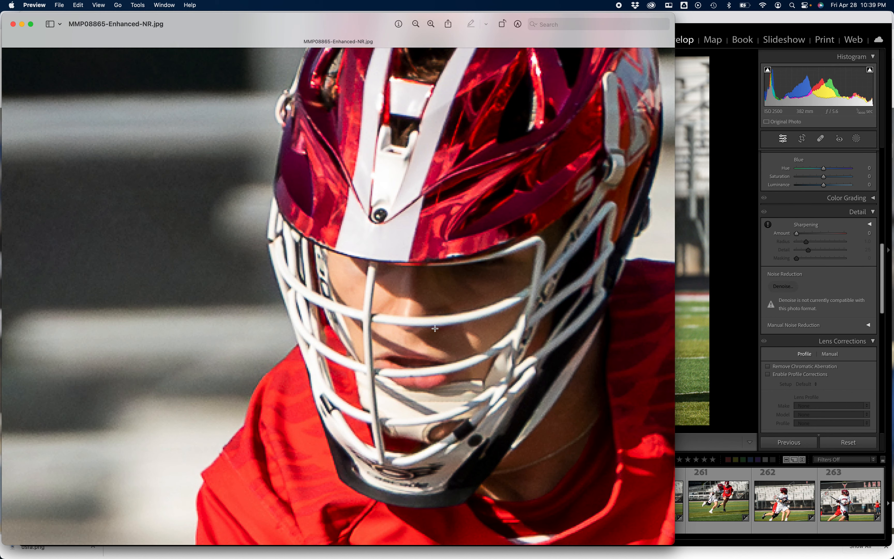
pyautogui.press('Left')
pyautogui.press('Right')
pyautogui.press('Left')
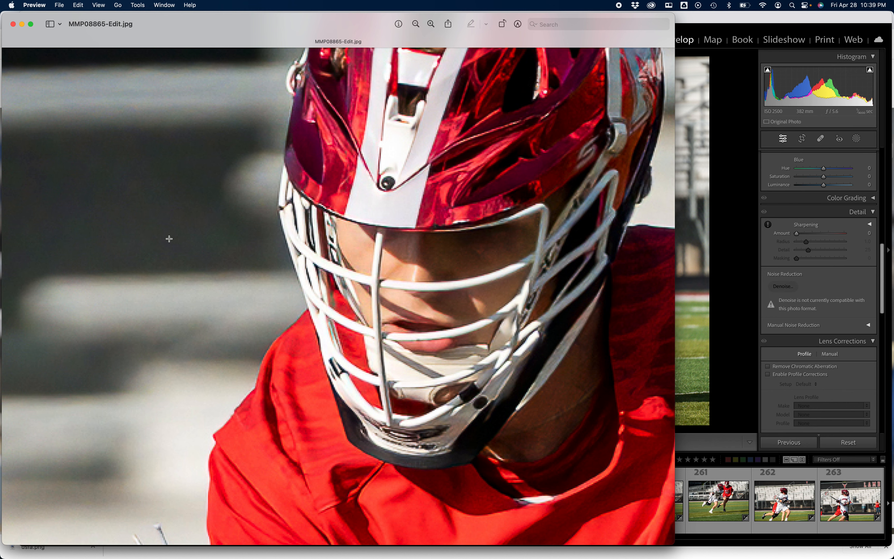
pyautogui.press('Right')
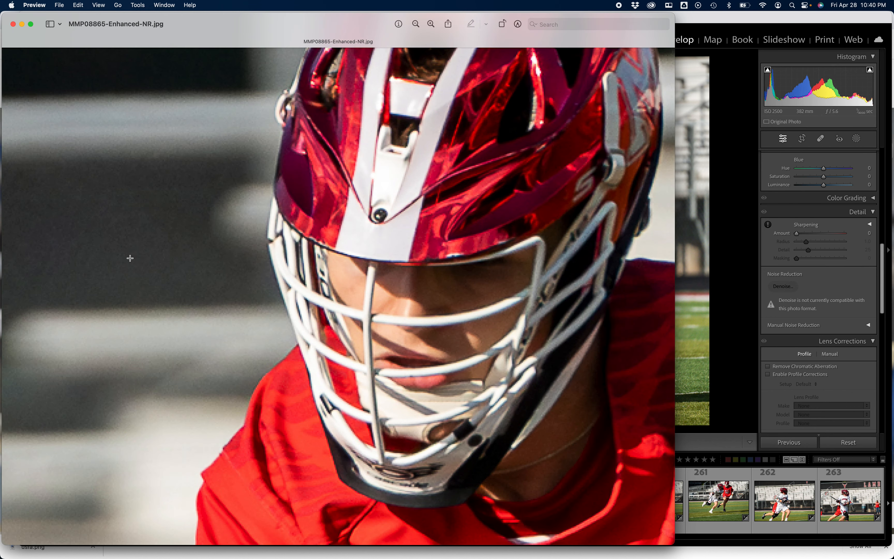
pyautogui.press('Left')
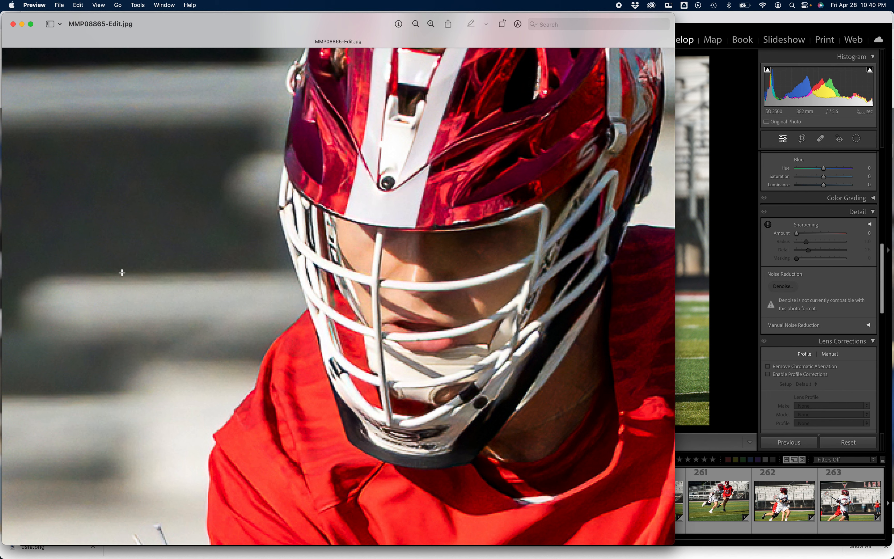
pyautogui.press('Right')
pyautogui.press('Left')
pyautogui.press('Right')
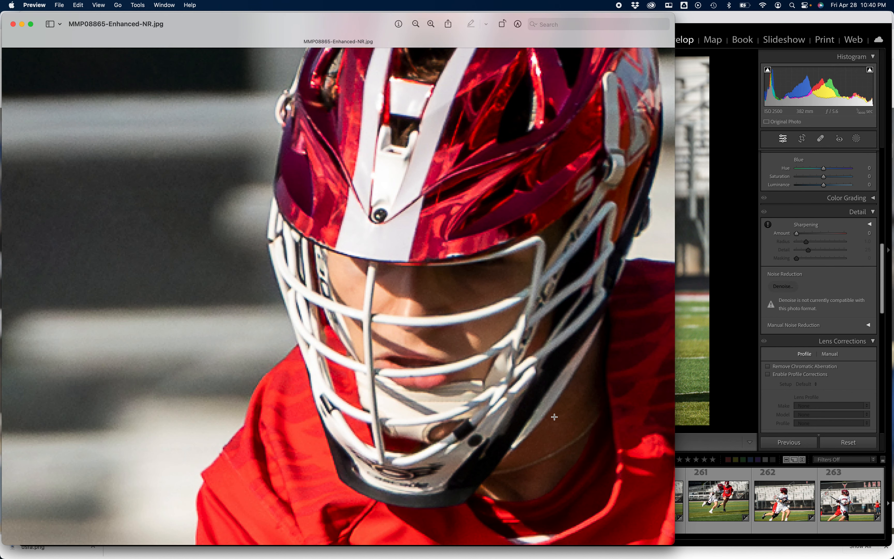
# Compare the shadowed neck and jersey collar below the helmet in both JPEG versions
pyautogui.press('super+grave')
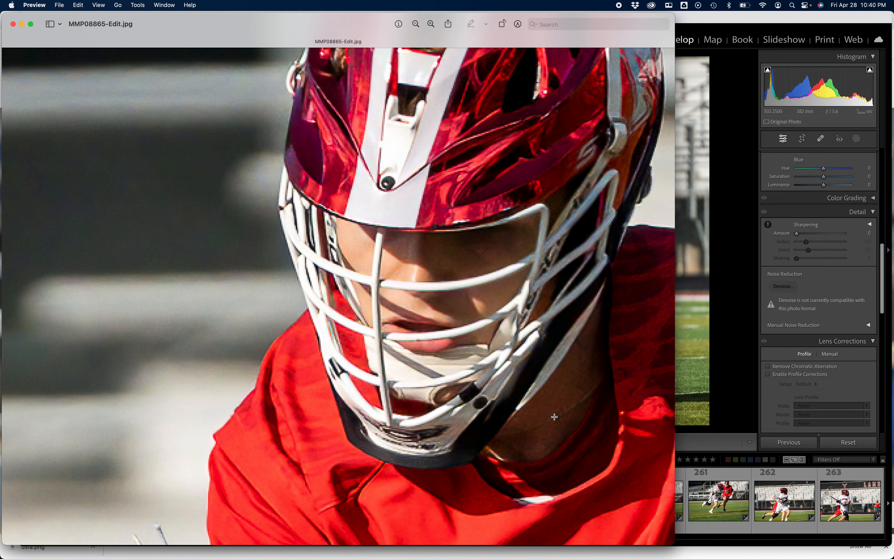
pyautogui.press('super+grave')
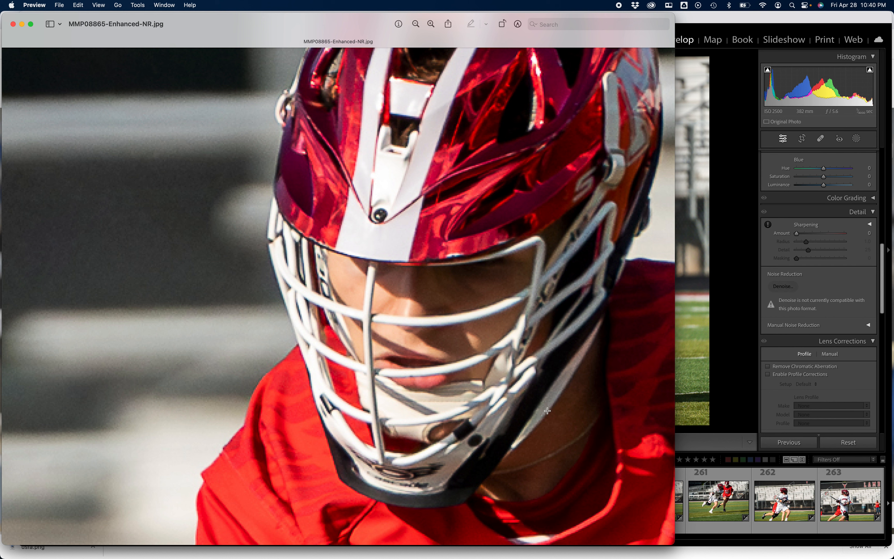
pyautogui.press('Up')
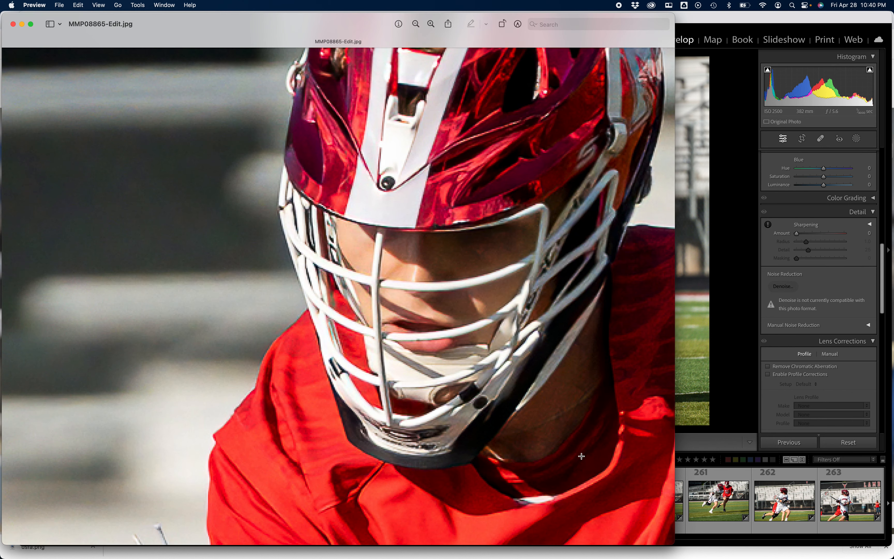
# Compare the helmet's chin guard, the lower face mask bars and the blurred background in both JPEG close-ups
pyautogui.press('Down')
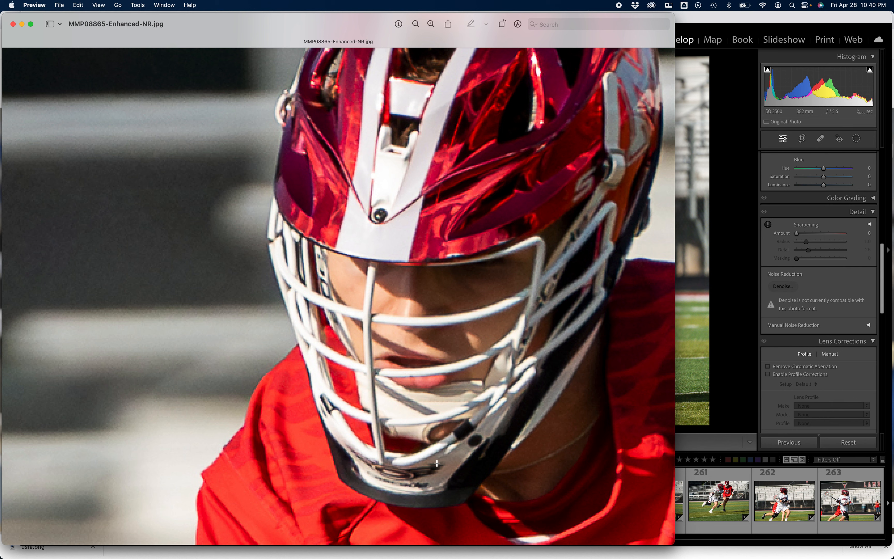
pyautogui.press('Up')
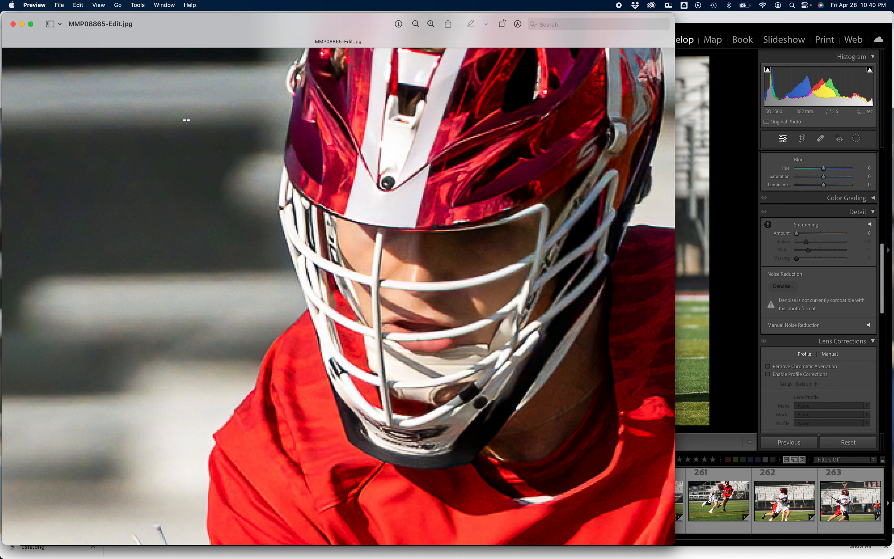
pyautogui.press('super+grave')
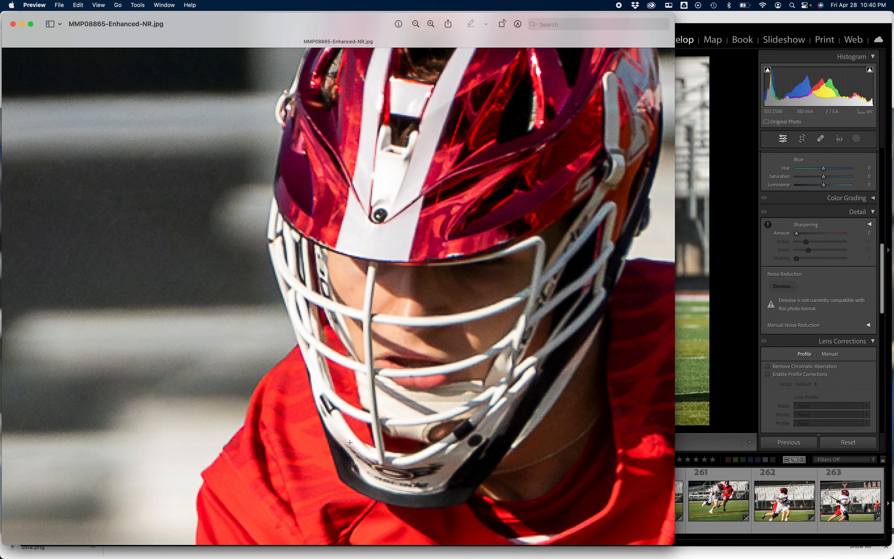
pyautogui.press('super+grave')
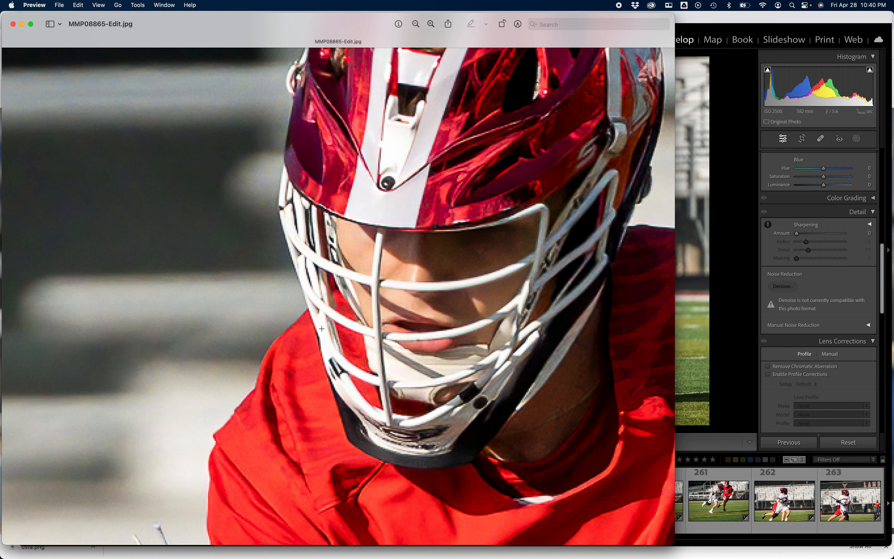
pyautogui.press('super+grave')
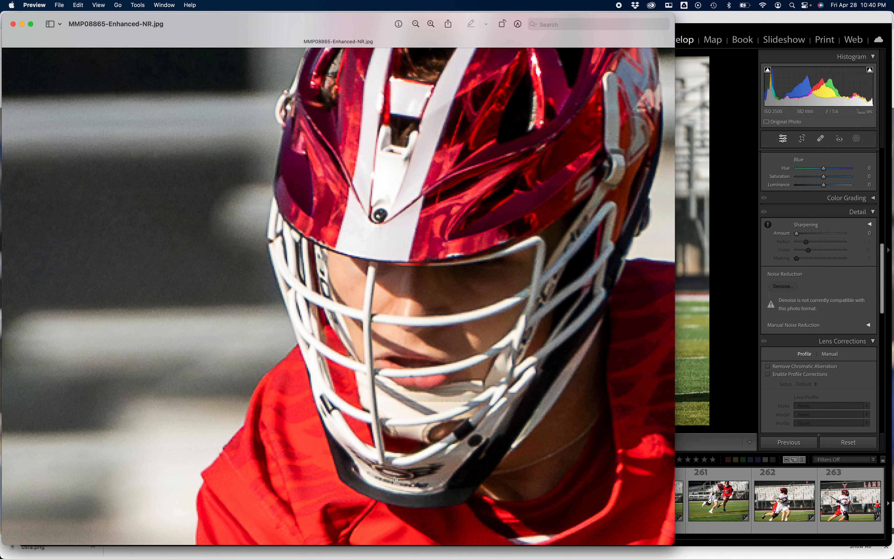
pyautogui.press('super+grave')
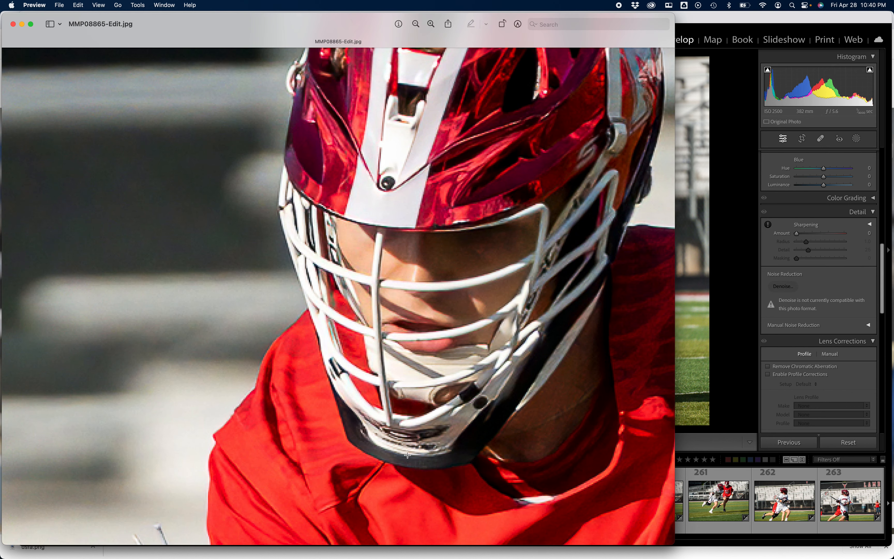
pyautogui.press('super+grave')
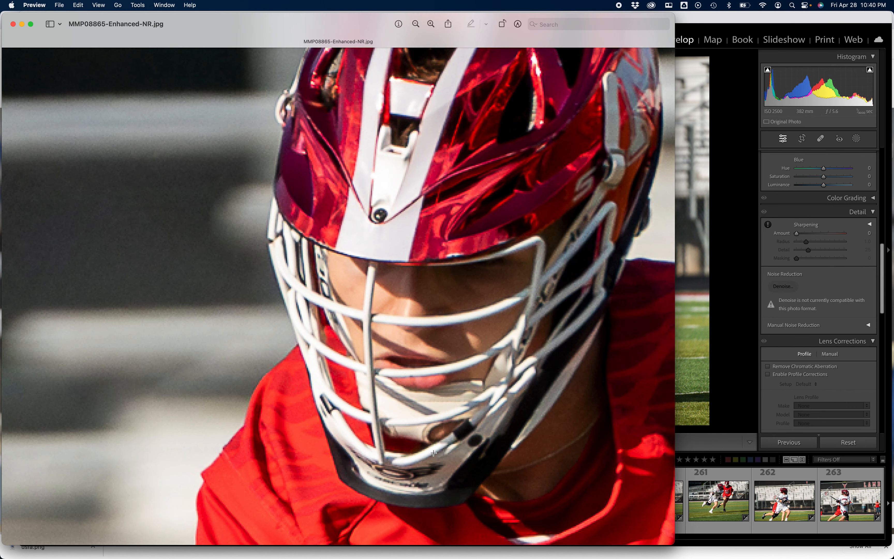
# Zoom out MMP08865-Enhanced-NR.jpg and MMP08865-Edit.jpg to matching views showing both players from head to foot
pyautogui.press('super+minus')
pyautogui.press('super+minus')
pyautogui.press('super+minus')
pyautogui.press('super+minus')
pyautogui.press('super+minus')
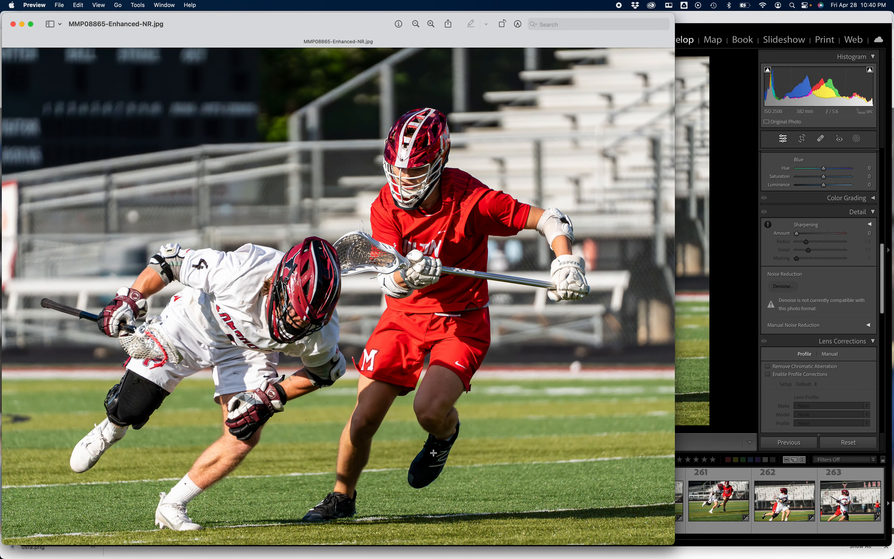
pyautogui.press('super+grave')
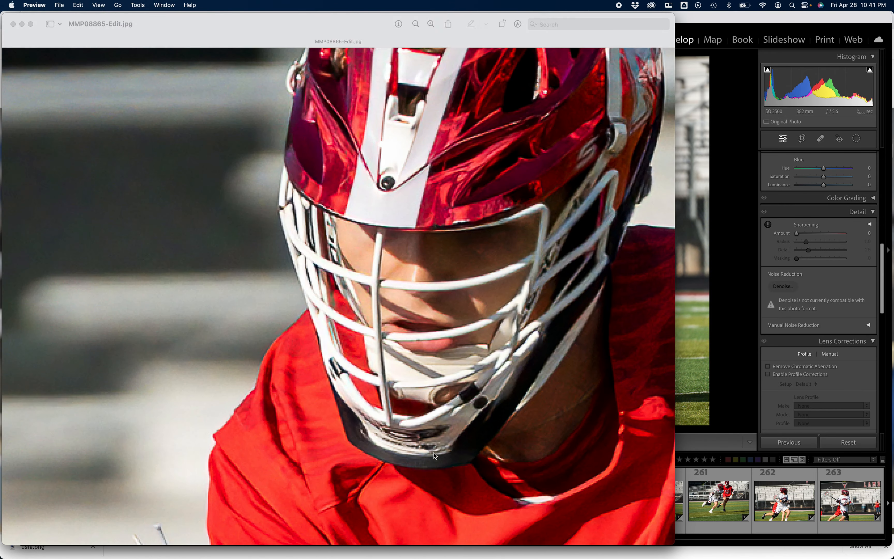
pyautogui.press('super+minus')
pyautogui.press('super+minus')
pyautogui.press('super+minus')
pyautogui.press('super+minus')
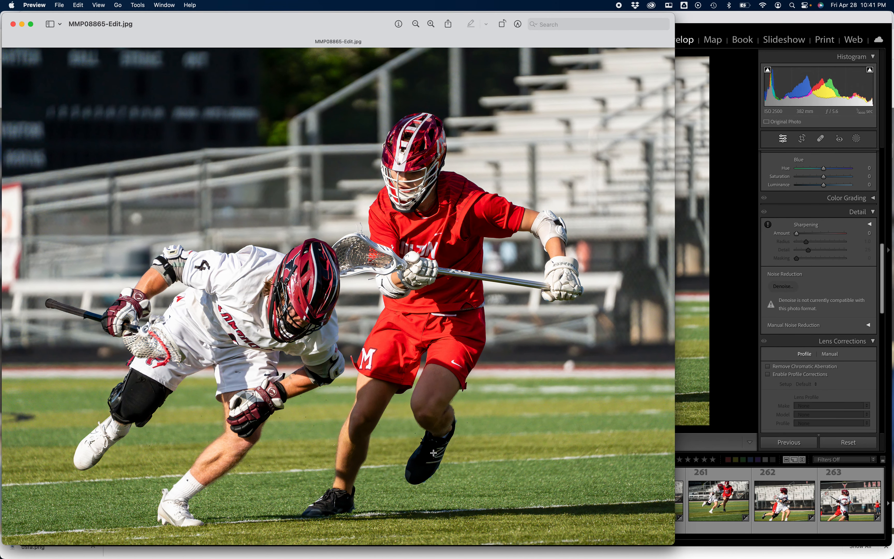
# Compare the overall look of both players, the field and the bleachers in MMP08865-Edit.jpg and MMP08865-Enhanced-NR.jpg at the wider view
pyautogui.press('super+grave')
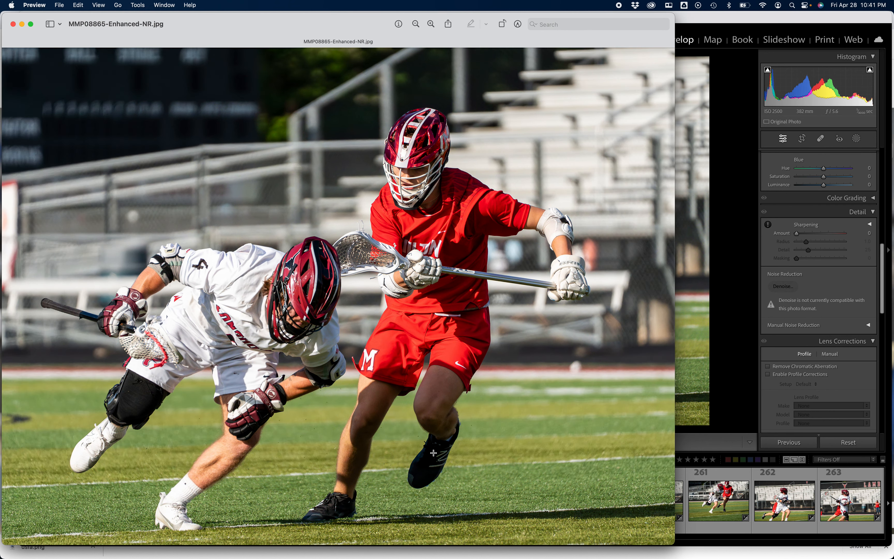
pyautogui.press('super+grave')
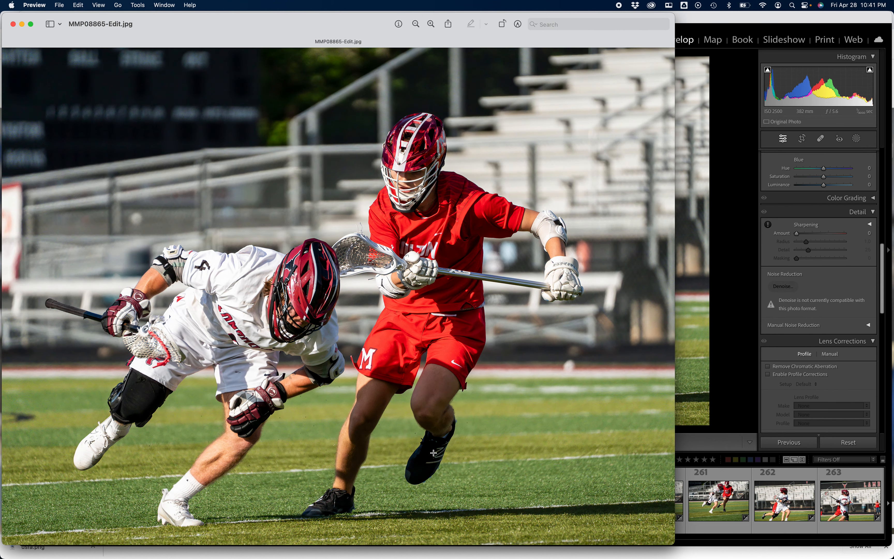
pyautogui.press('super+grave')
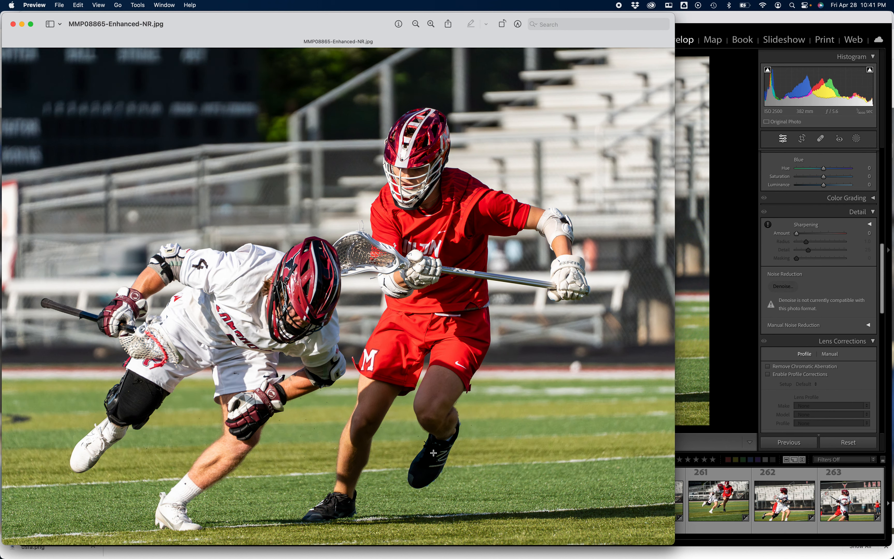
pyautogui.press('super+grave')
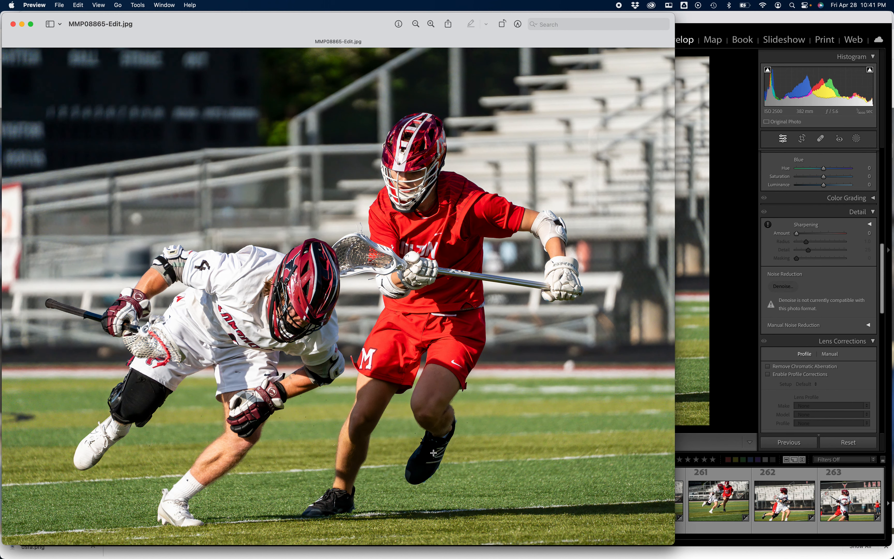
pyautogui.press('super+grave')
pyautogui.press('super+grave')
pyautogui.press('Right')
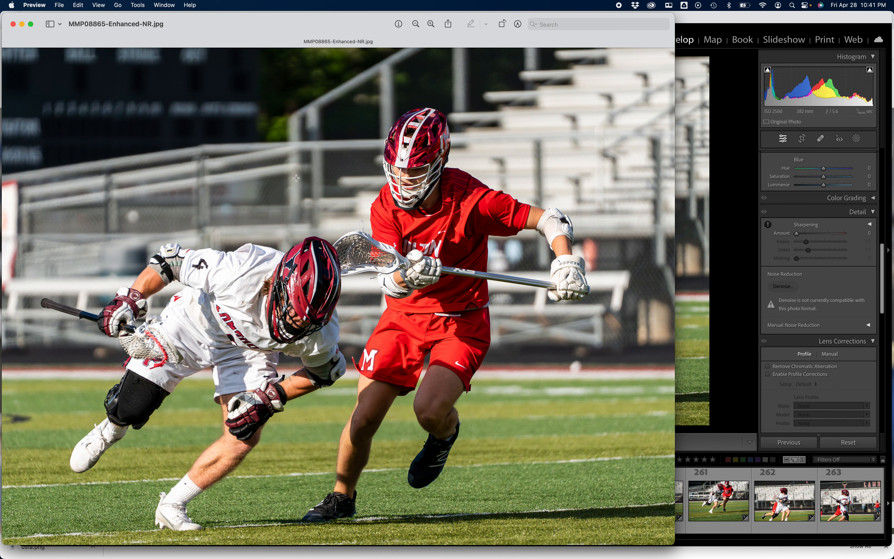
pyautogui.press('super+grave')
pyautogui.click(263, 152)
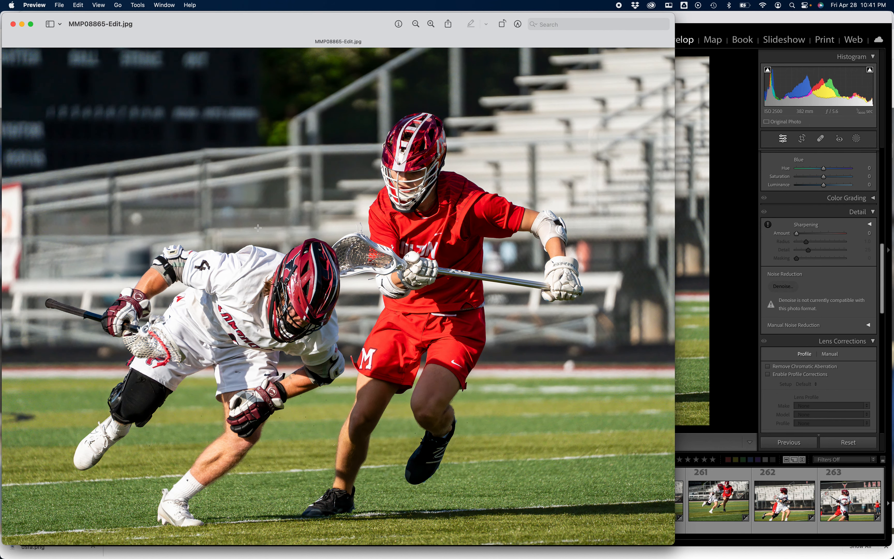
pyautogui.press('super+grave')
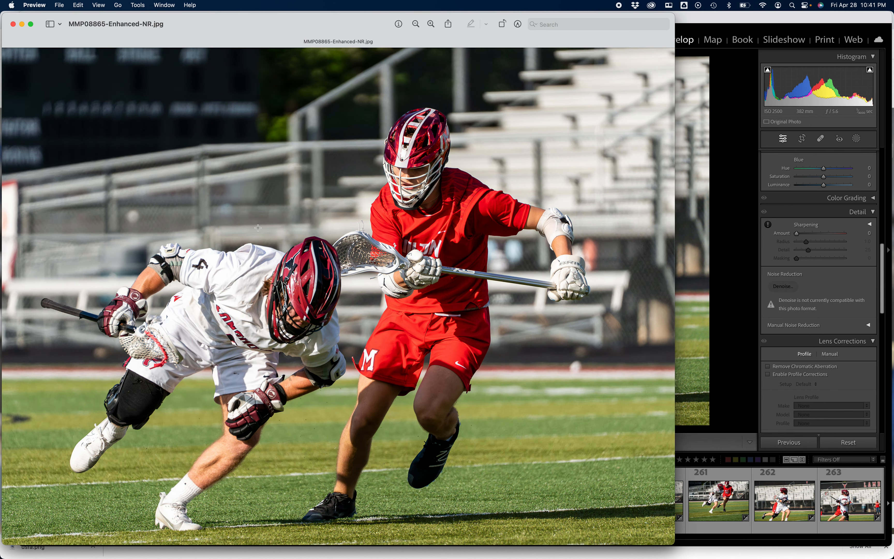
pyautogui.press('super+grave')
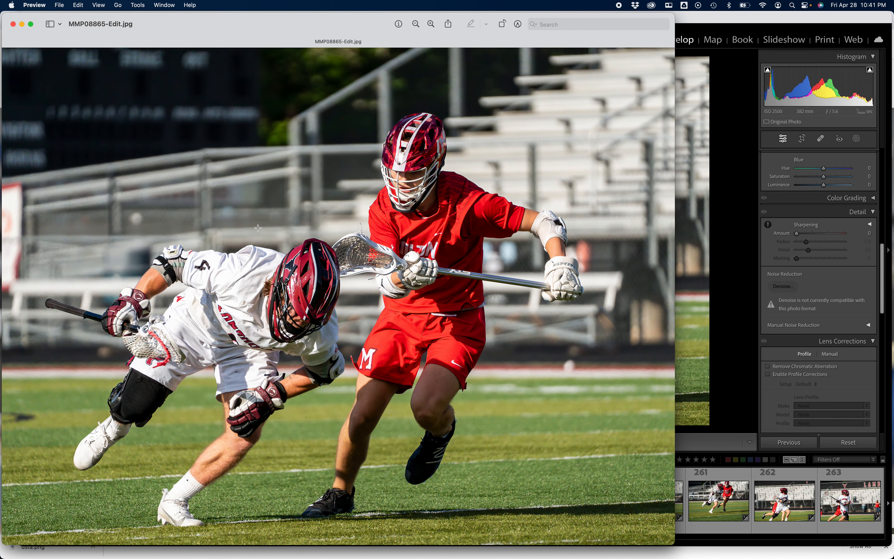